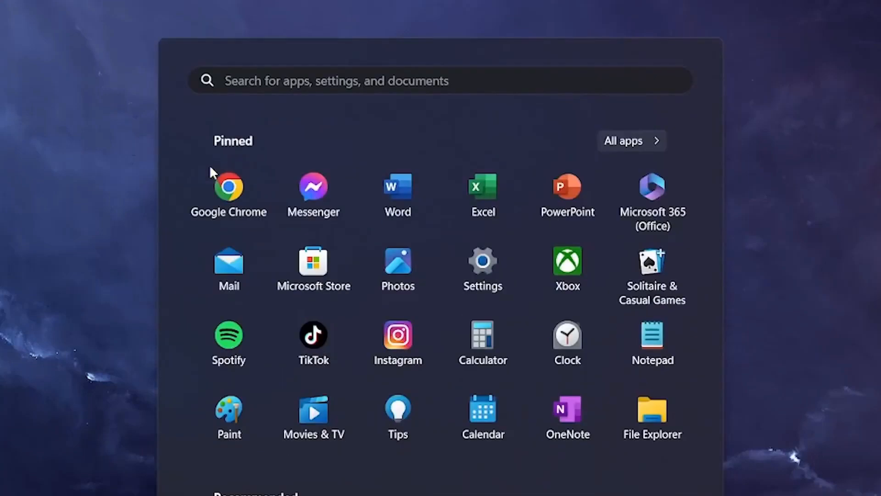
Step: Open the Splashtop gateway console's Deployment page and start adding a new deployment package
type("gatewa")
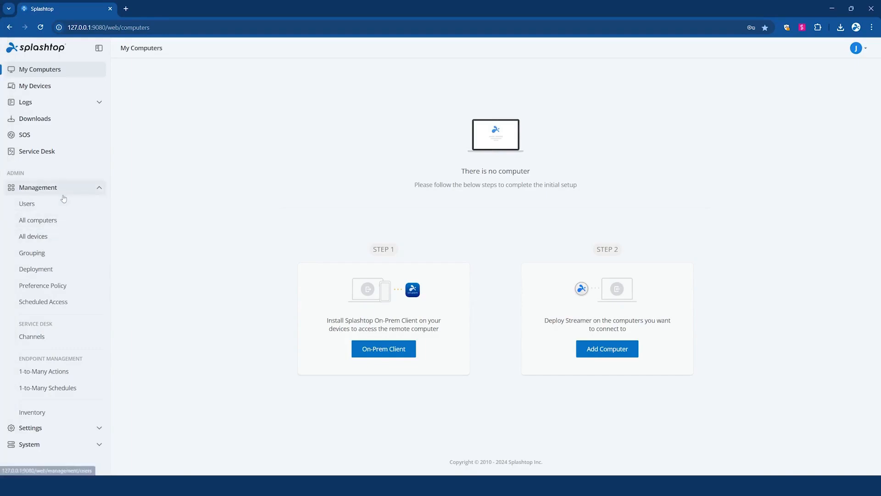
left_click(62, 268)
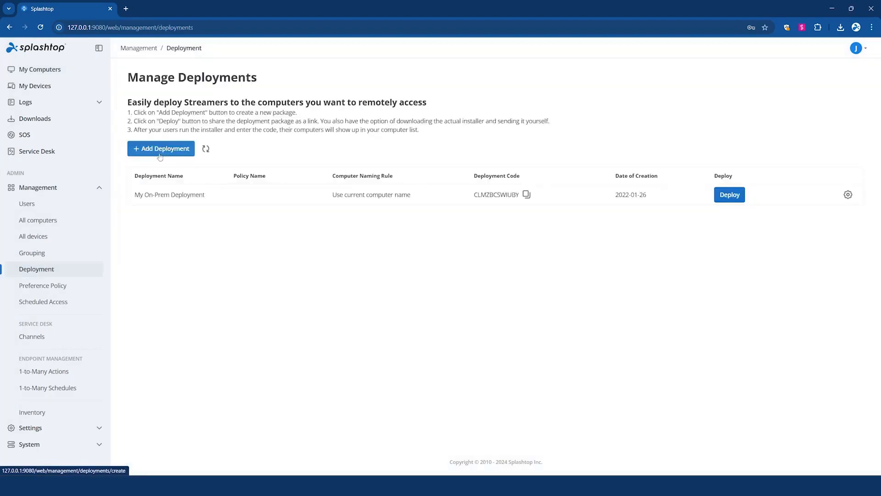
left_click(160, 153)
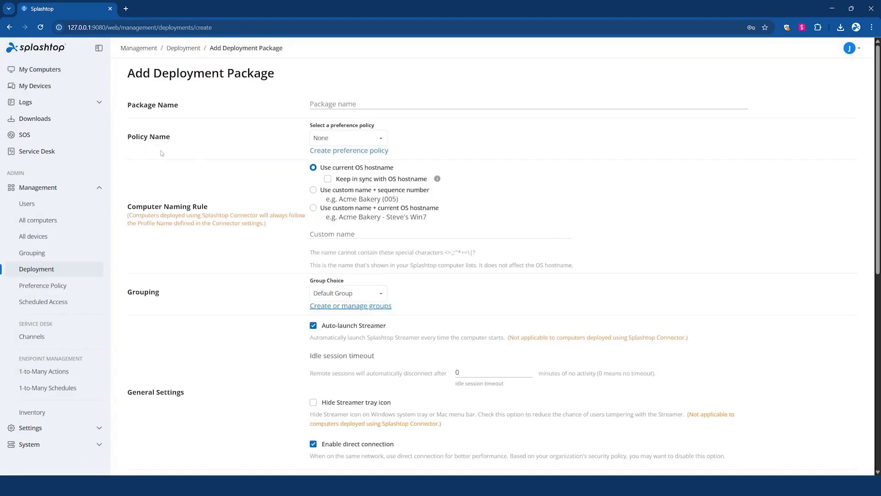
Step: Name the deployment package Test package, review its policy and group settings, and save it
left_click(348, 104)
type("Test package")
left_click(348, 138)
left_click(349, 170)
scroll(412, 148, "down", 2)
scroll(412, 149, "up", 1)
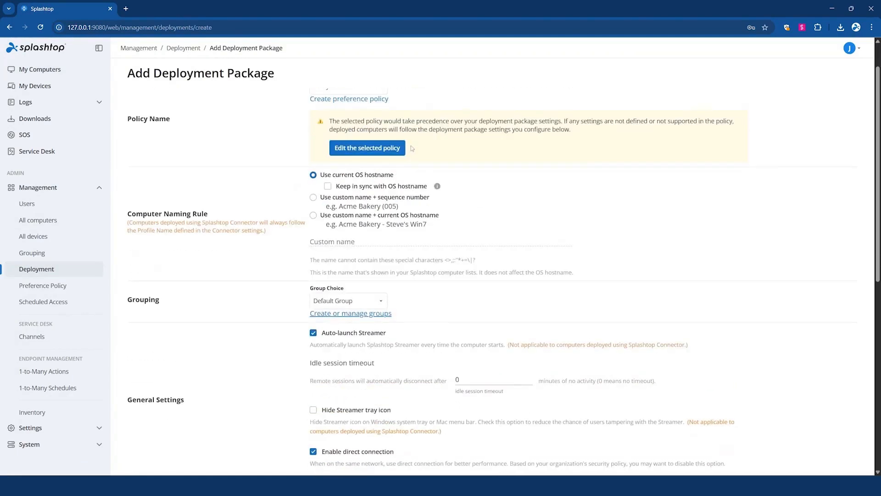
scroll(412, 148, "down", 7)
scroll(347, 139, "up", 9)
scroll(363, 161, "down", 1)
left_click(365, 130)
scroll(381, 161, "down", 2)
left_click(360, 157)
left_click_drag(352, 196, 390, 159)
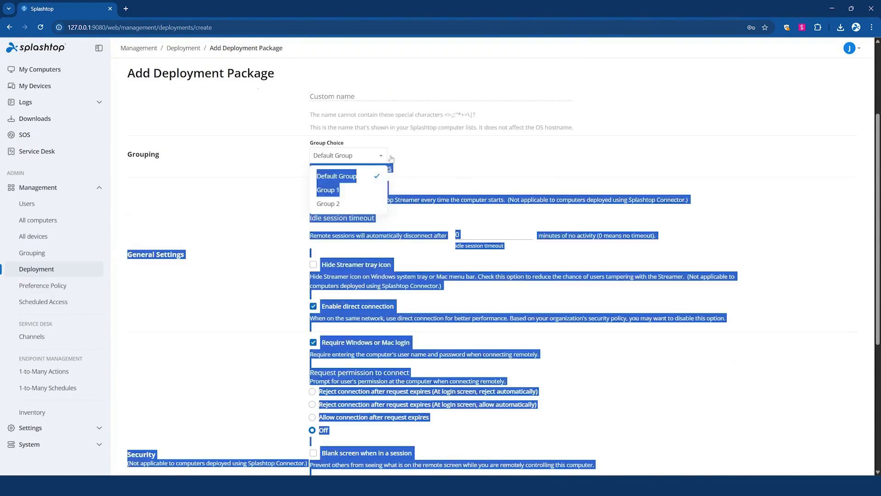
scroll(393, 168, "down", 2)
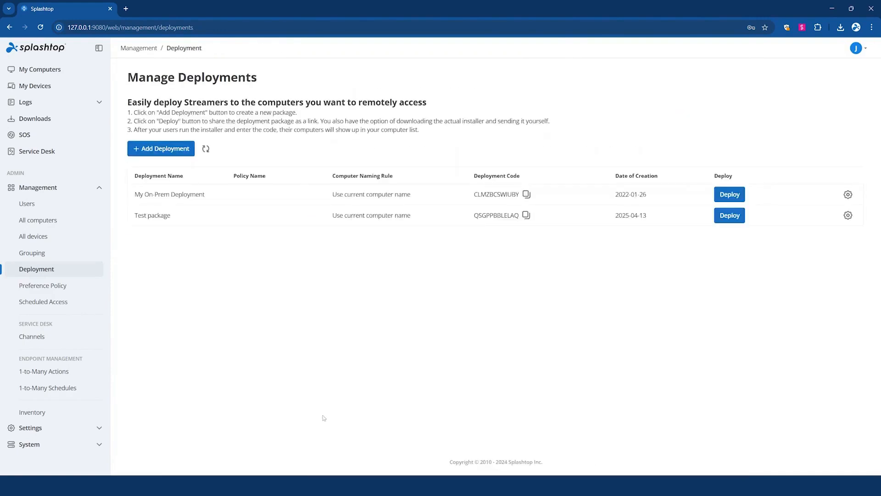
Step: Open Test package for deployment and download its Windows Streamer installer
left_click(729, 216)
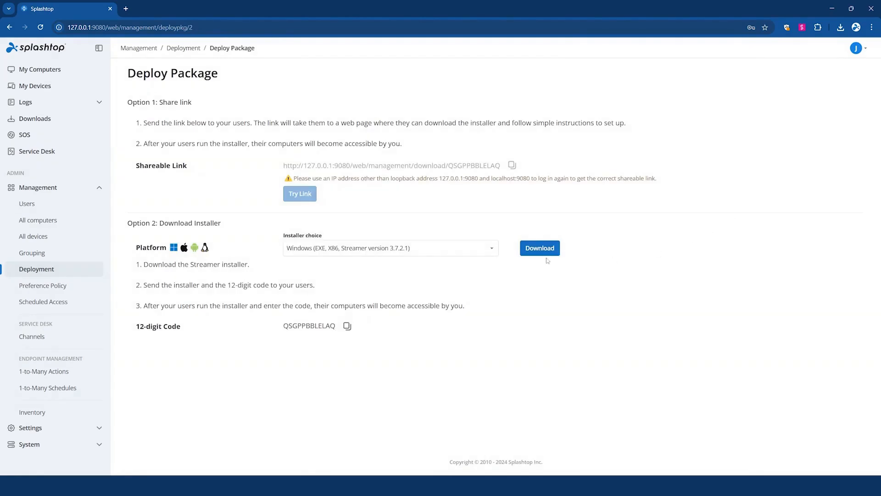
left_click(526, 253)
Step: Download the Splashtop On-Prem app for Windows
left_click(67, 127)
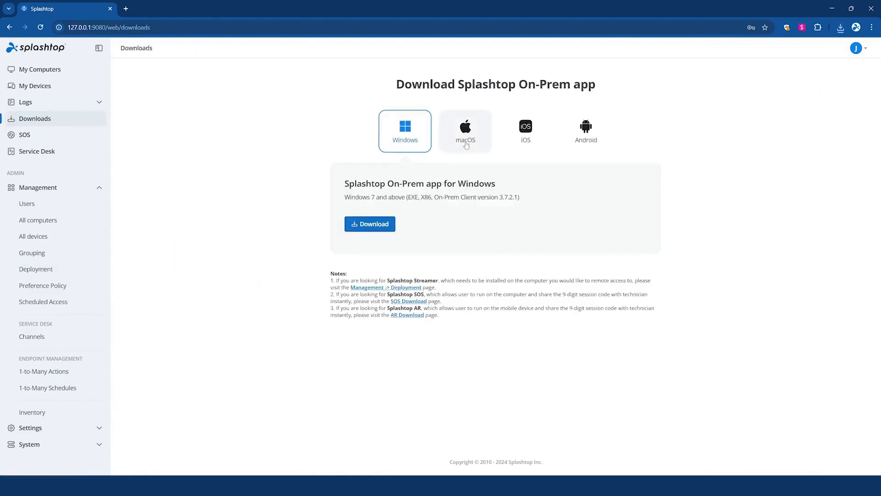
left_click(381, 230)
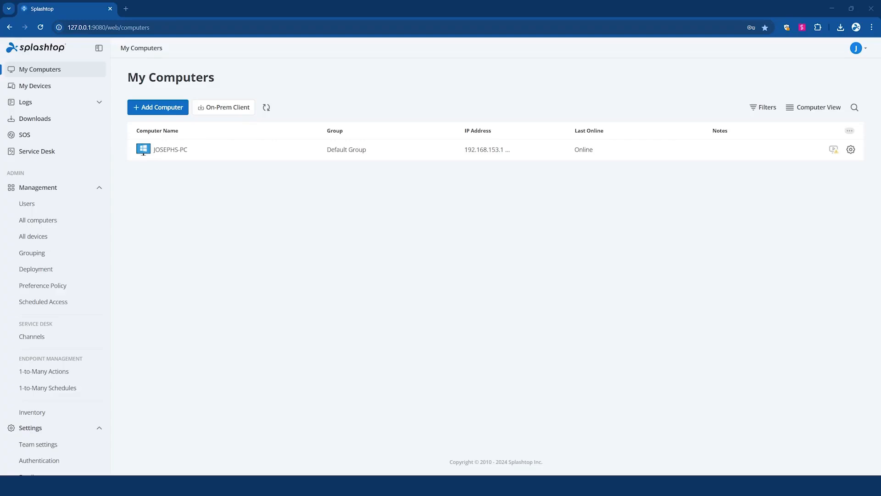
Step: Add a new group named Group 1
left_click(40, 253)
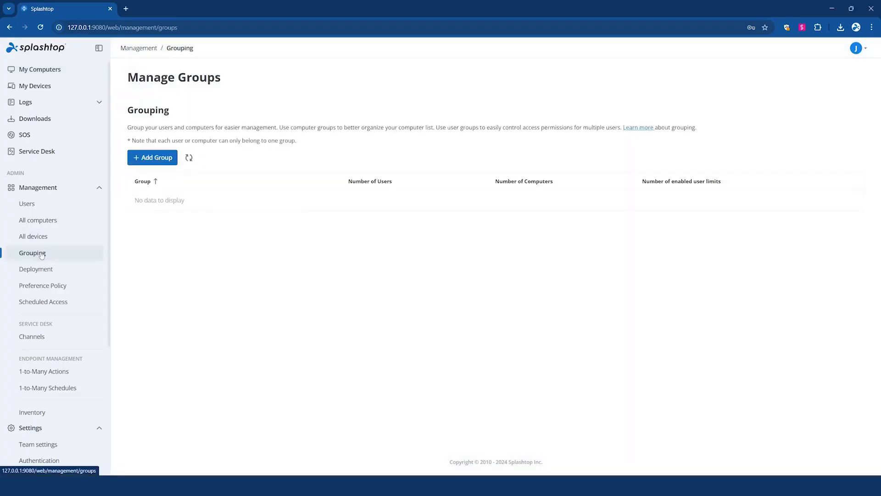
left_click(167, 164)
left_click(345, 104)
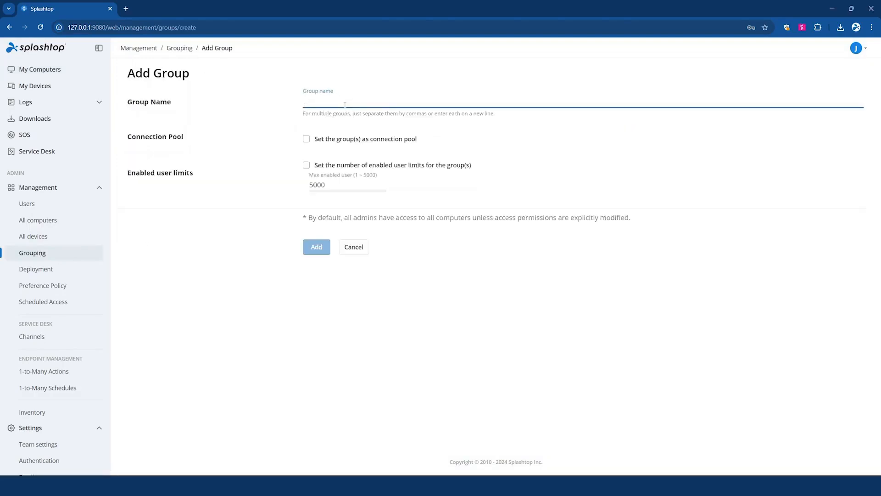
type("Group 1")
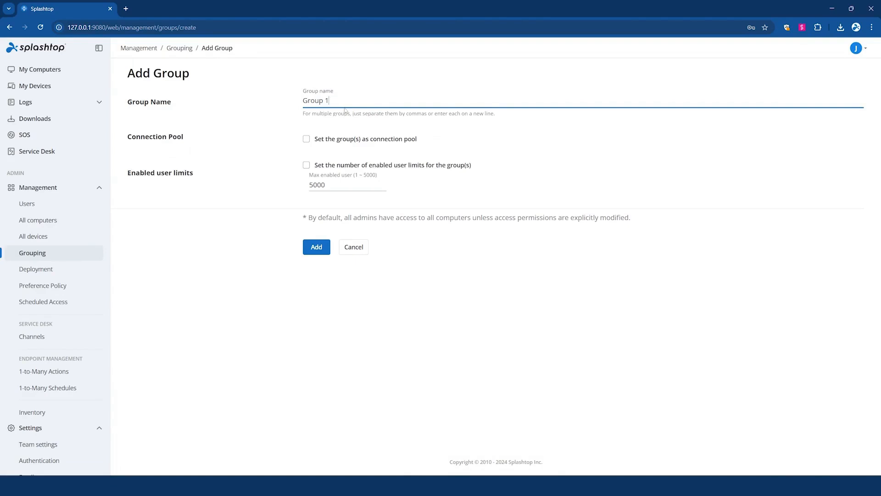
left_click(327, 248)
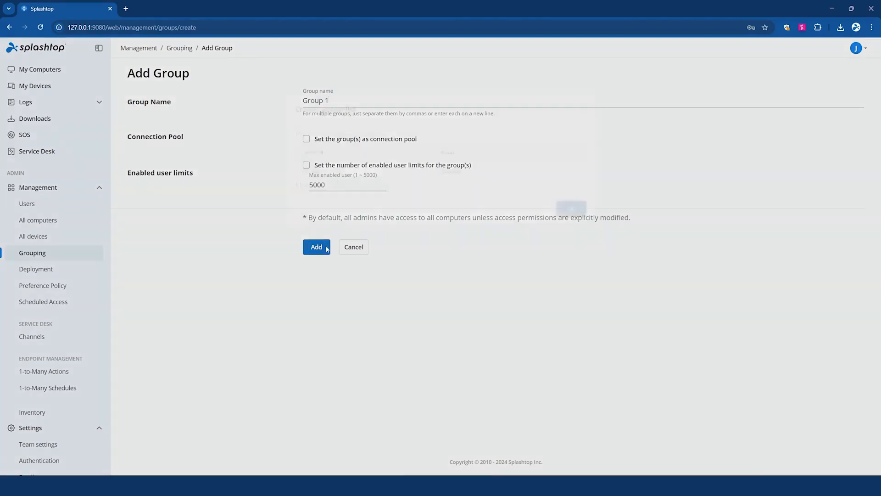
left_click(594, 205)
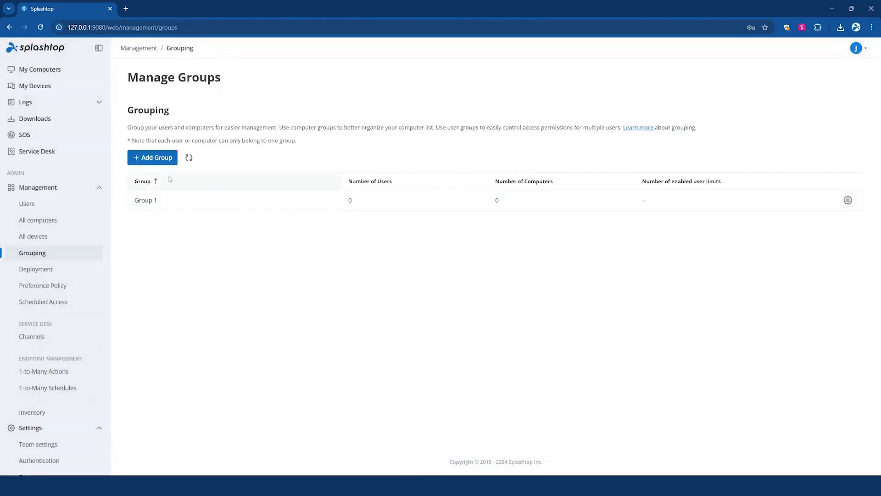
Step: Add a group named Group 2 and set it as a connection pool
left_click(152, 158)
left_click(362, 102)
type("Group 2")
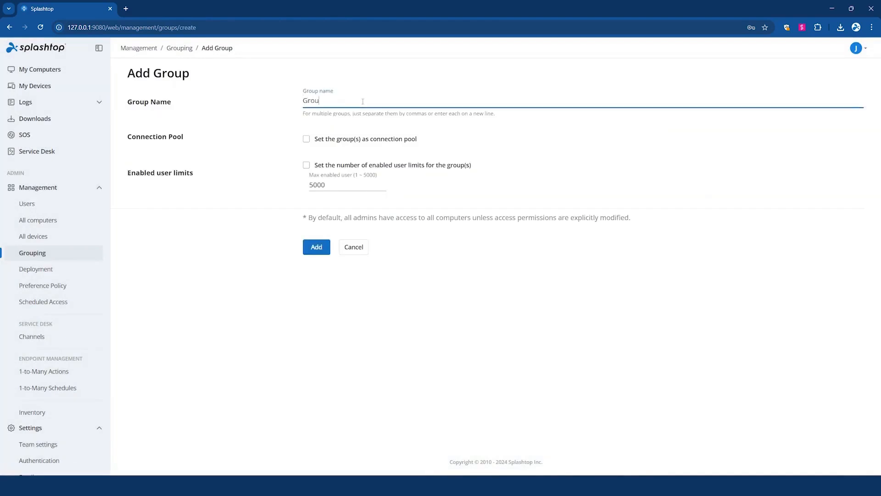
left_click(369, 140)
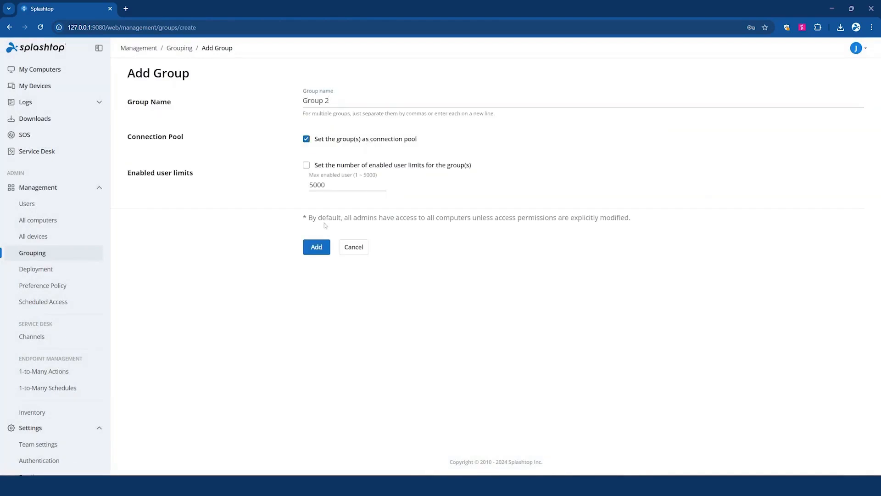
left_click(323, 250)
left_click(592, 202)
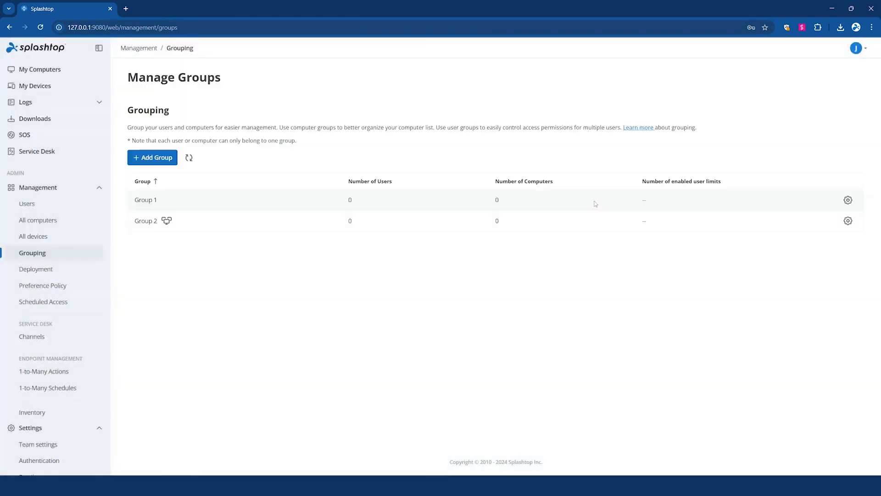
Step: Add a local member user with a company e-mail account, the account password, and a password change required at next login
left_click(34, 209)
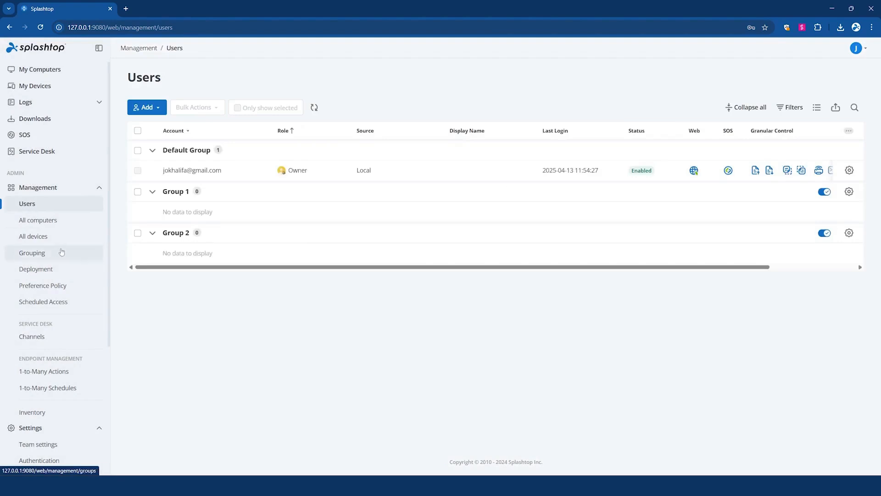
left_click(148, 109)
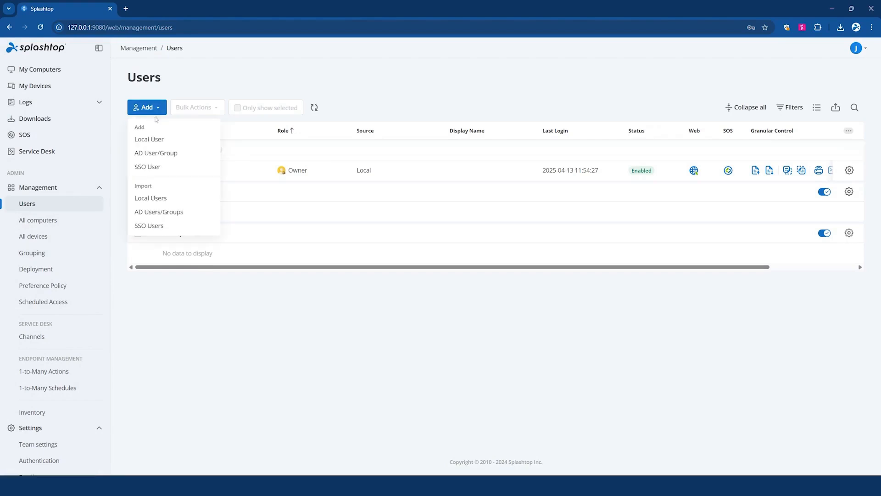
left_click(176, 146)
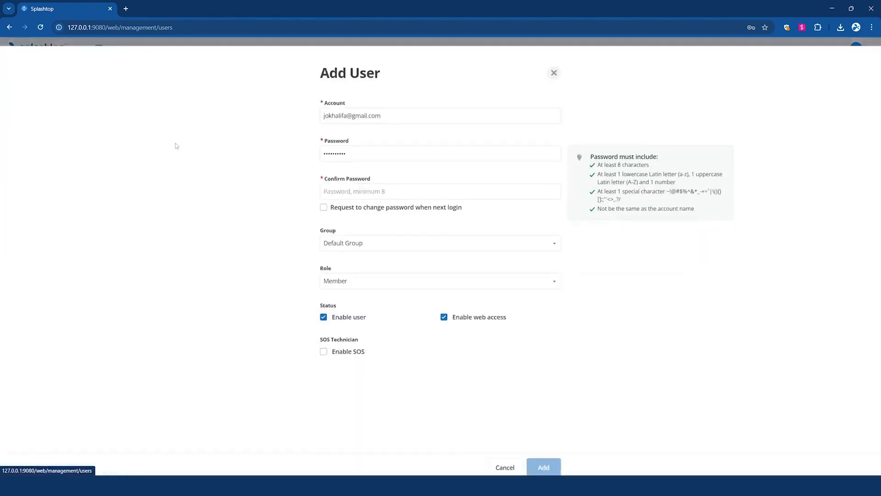
triple_click(408, 113)
triple_click(402, 109)
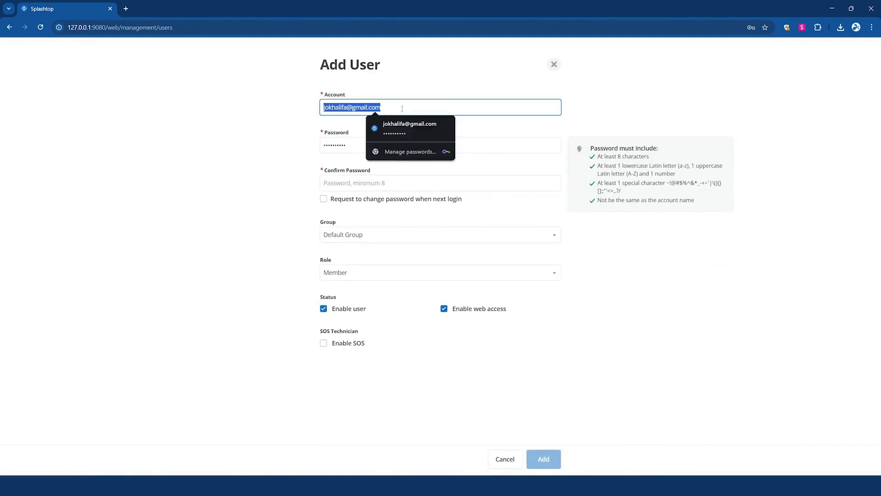
type("user1@company.com")
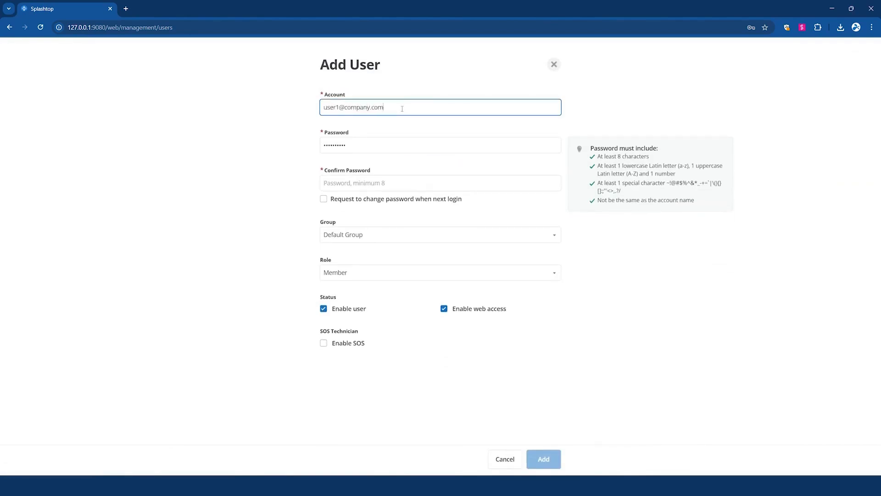
key("Tab")
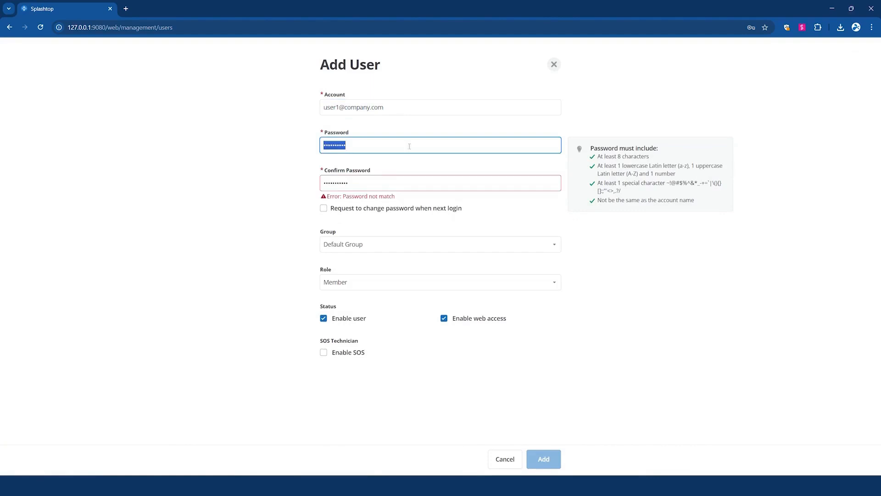
left_click(388, 192)
triple_click(388, 184)
key("ctrl+v")
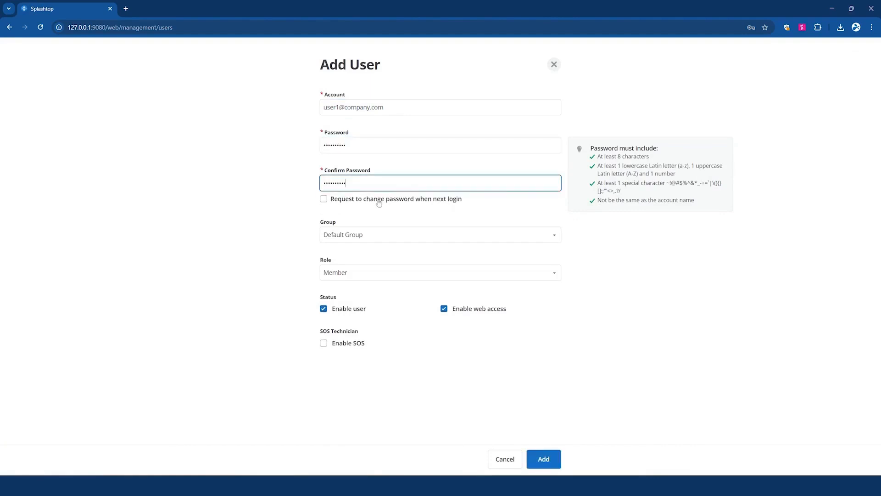
left_click(379, 203)
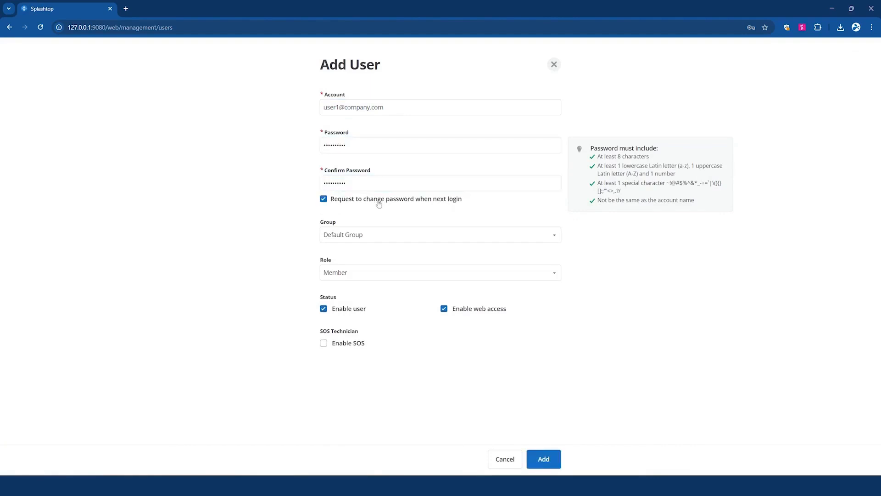
left_click(544, 459)
left_click(761, 48)
Step: Add a second local user with a company e-mail and the account password, placed in Group 2 with SOS enabled
left_click(148, 108)
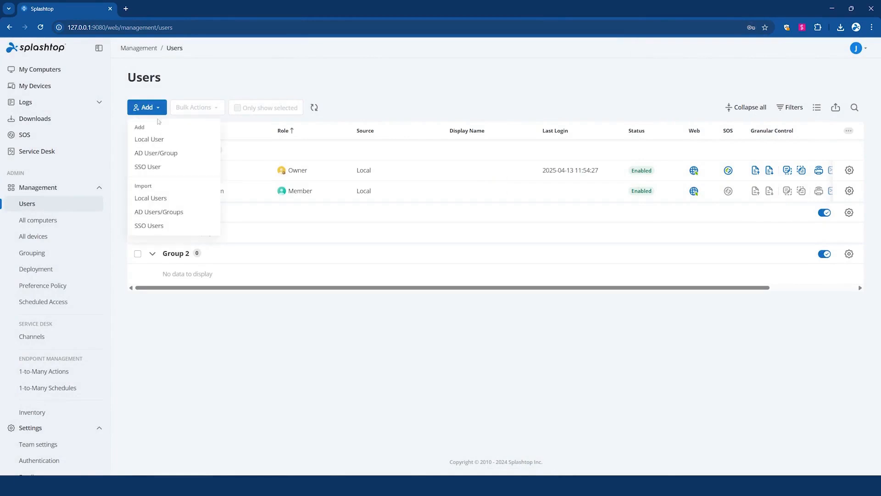
left_click(160, 140)
triple_click(360, 107)
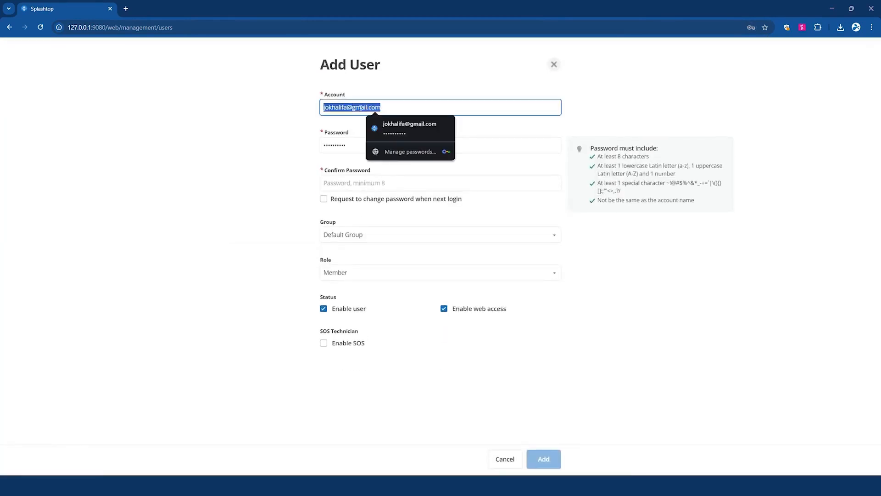
type("user2@company")
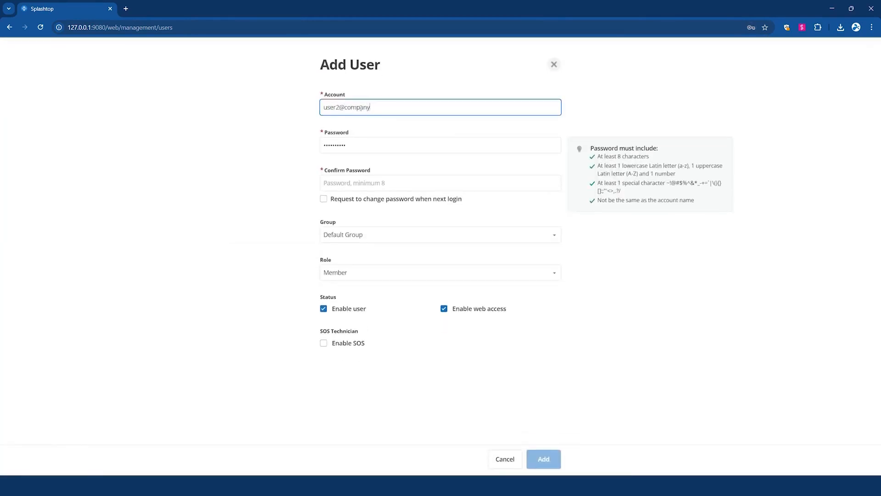
type(".com")
key("Tab")
key("ctrl+v")
left_click(366, 181)
key("ctrl+v")
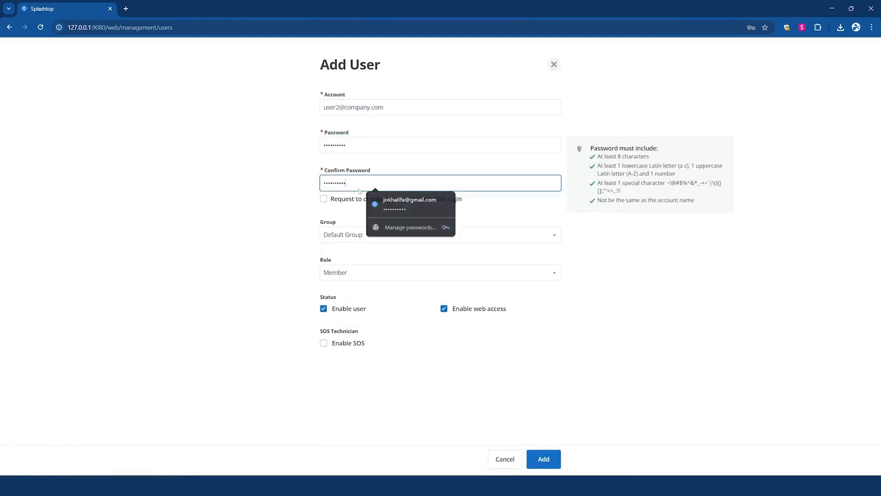
left_click(334, 235)
left_click(357, 310)
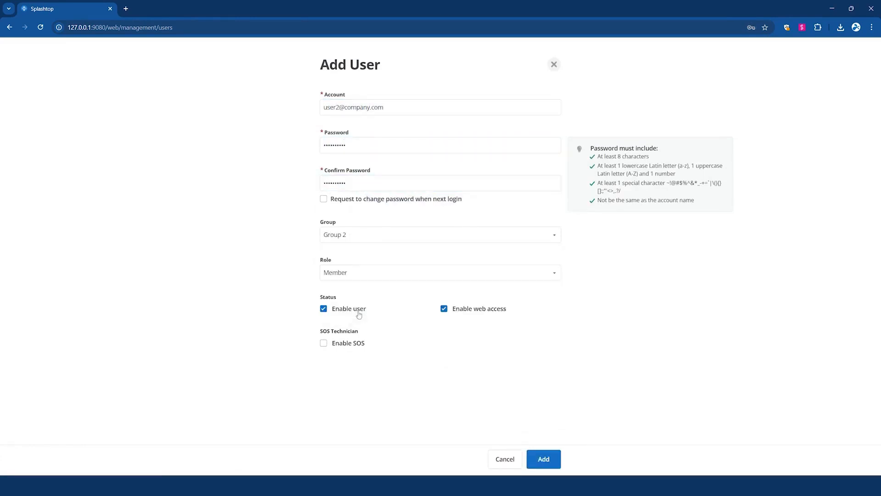
left_click(363, 348)
left_click(544, 458)
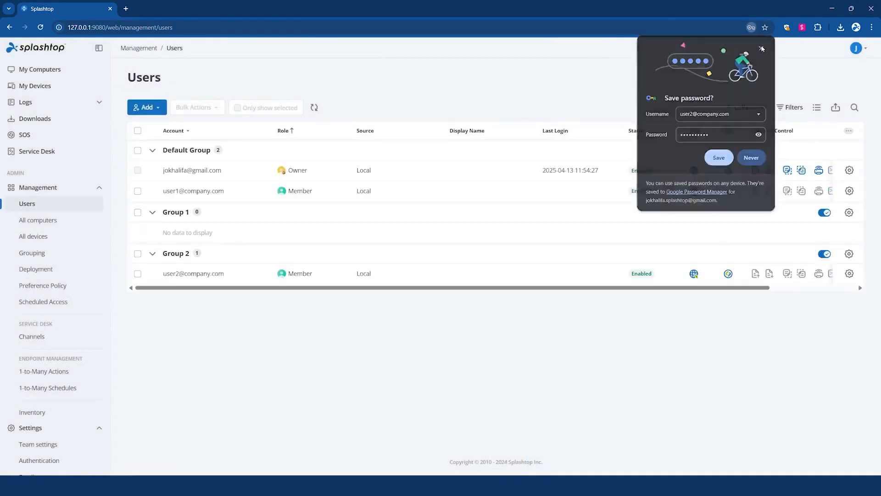
left_click(762, 49)
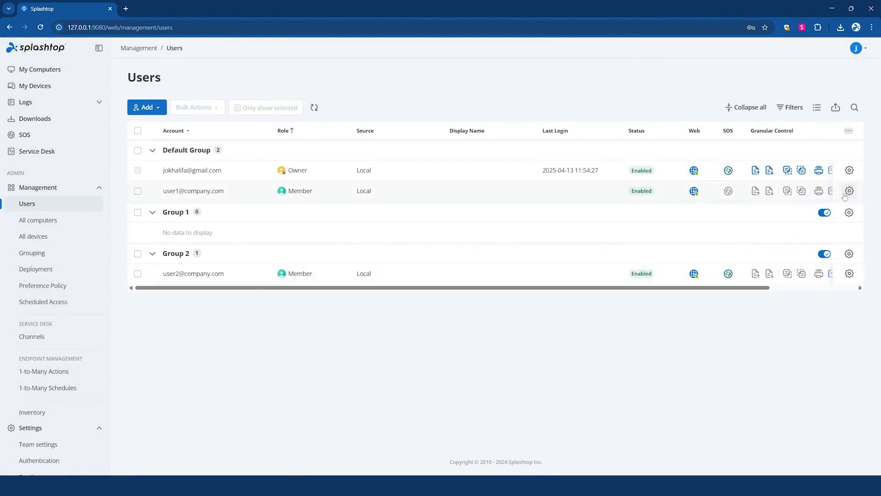
Step: Assign the first company member user to Group 1
left_click(849, 191)
left_click(776, 194)
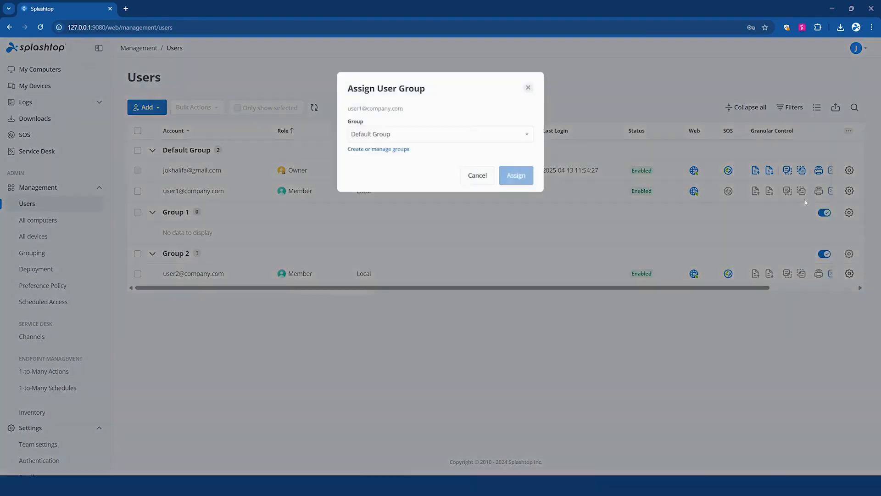
left_click(443, 138)
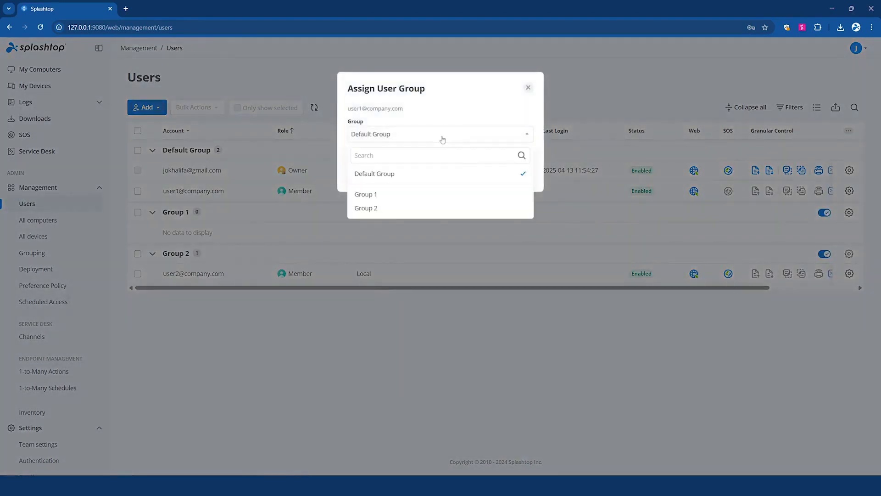
left_click(456, 194)
left_click(516, 176)
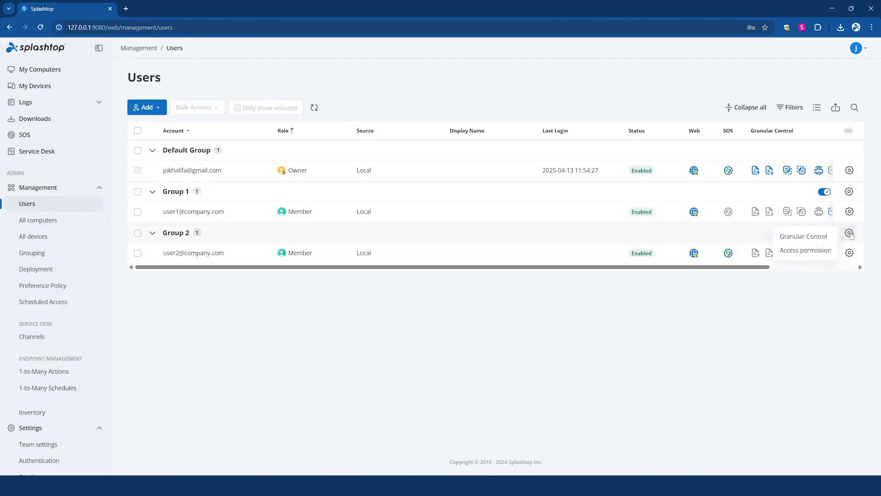
Step: Connect to the JOSEPHS-PC computer from the On-Prem client's Default Group
left_click(41, 253)
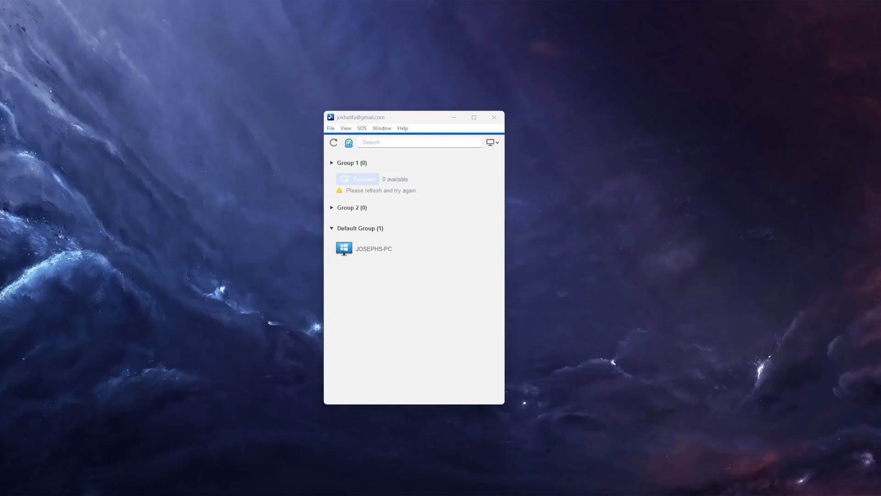
left_click(401, 248)
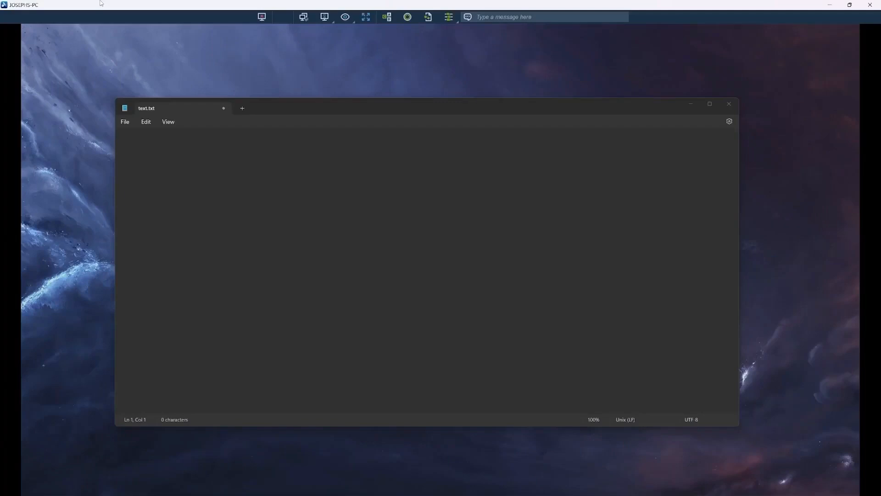
mouse_move(585, 109)
left_mouse_down()
mouse_move(624, 107)
mouse_move(591, 111)
mouse_move(605, 112)
mouse_move(598, 115)
left_mouse_up()
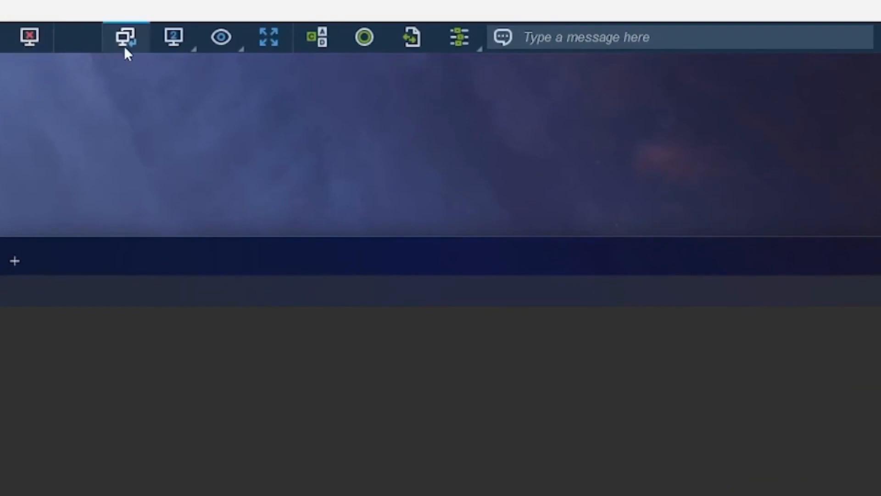
Step: Examine the remote session toolbar's monitor, view and options menus
left_click(186, 41)
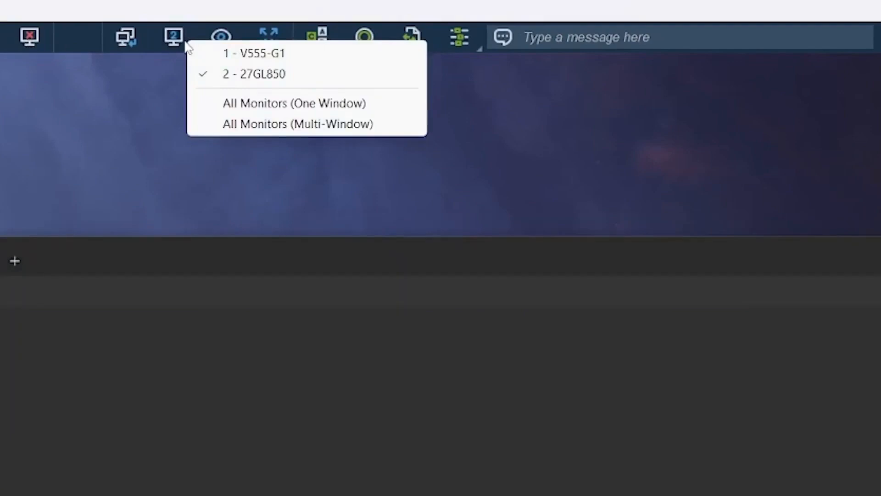
left_click(222, 36)
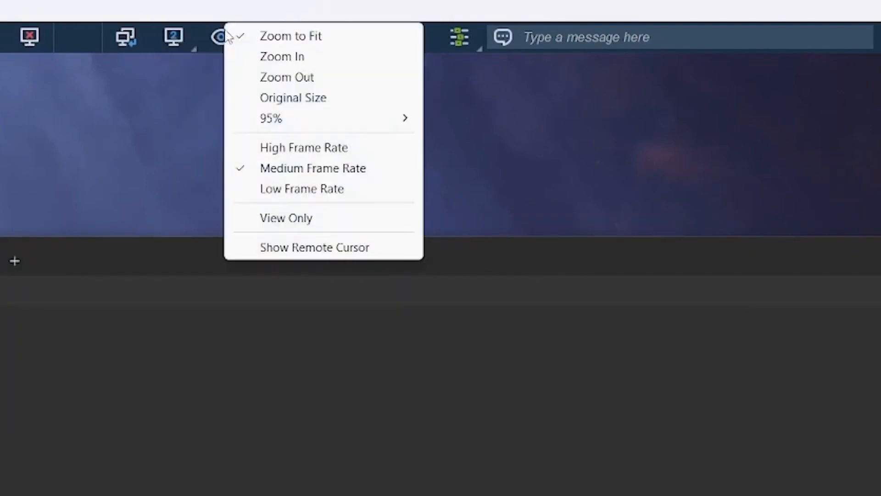
left_click(224, 10)
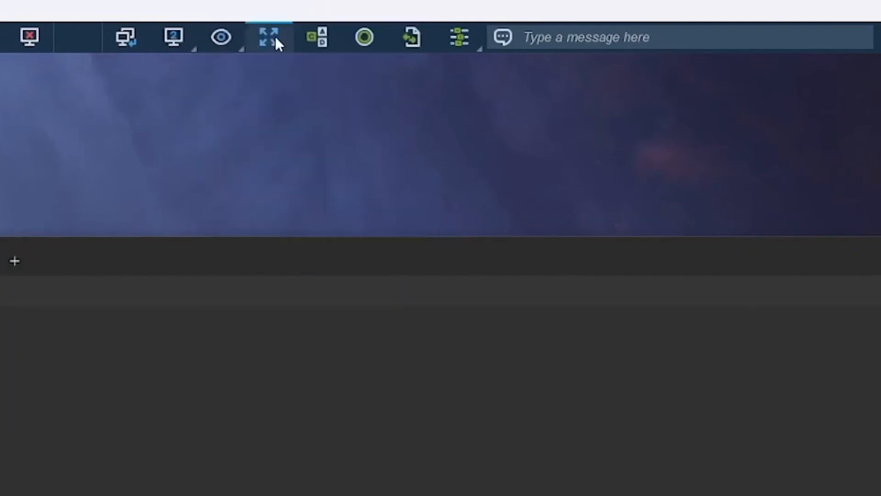
left_click(477, 43)
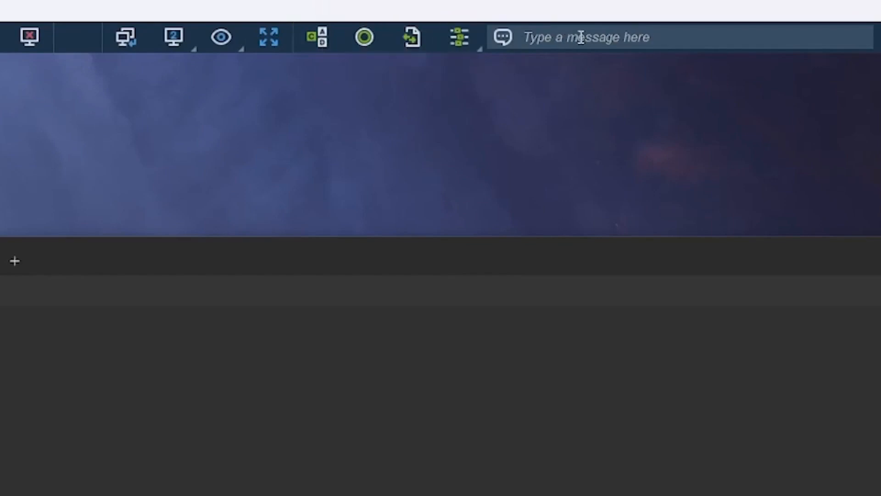
left_click(464, 43)
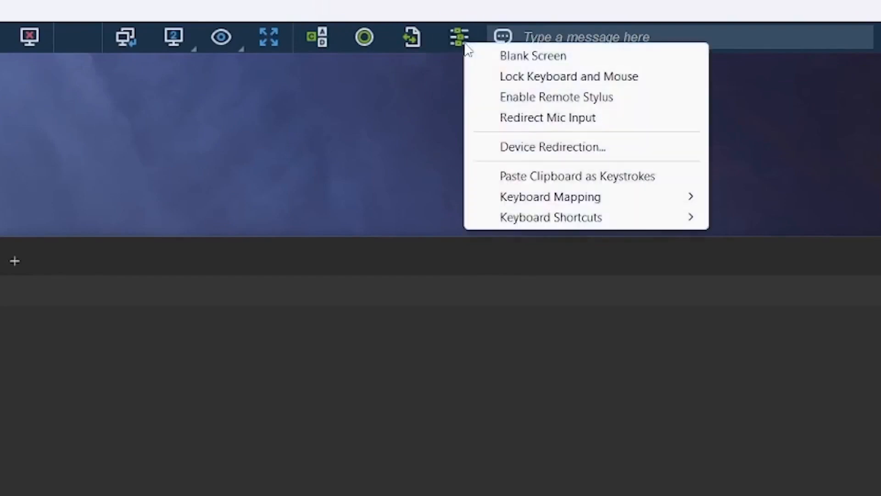
left_click(464, 41)
Step: Send the chat message Hello! to the remote computer and close the chat window
left_click(586, 35)
type("Hello!")
key("Return")
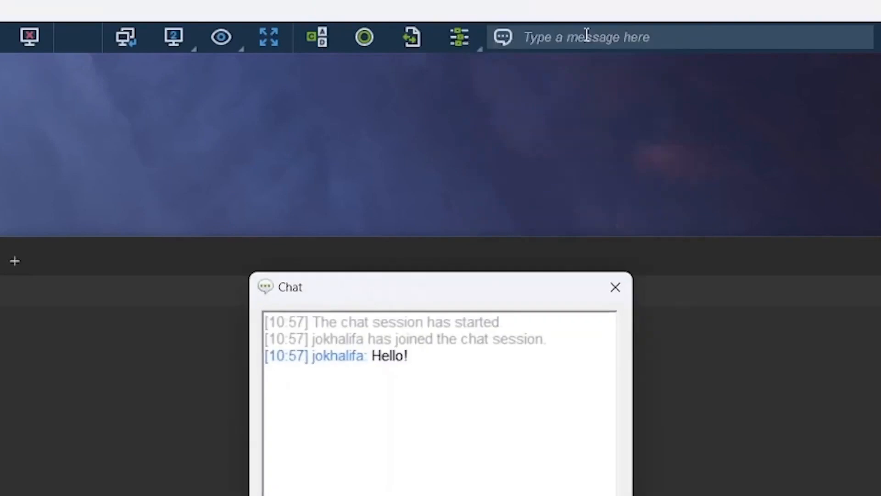
left_click(614, 287)
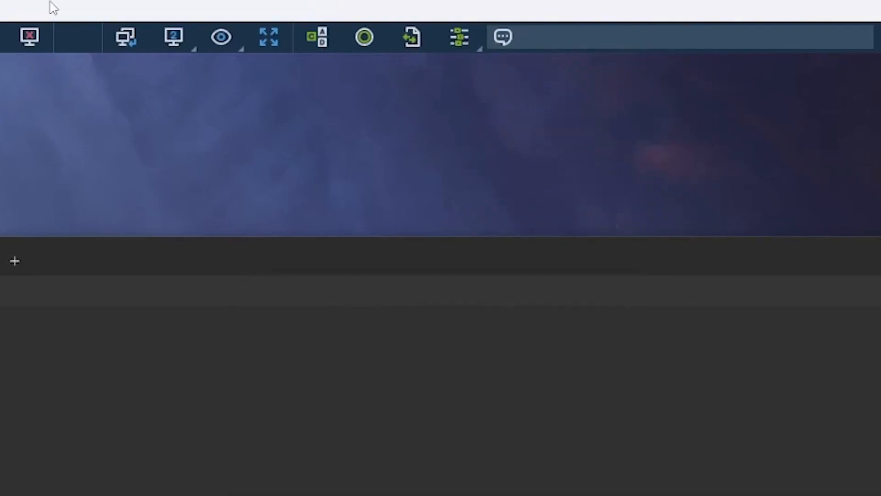
left_click(220, 37)
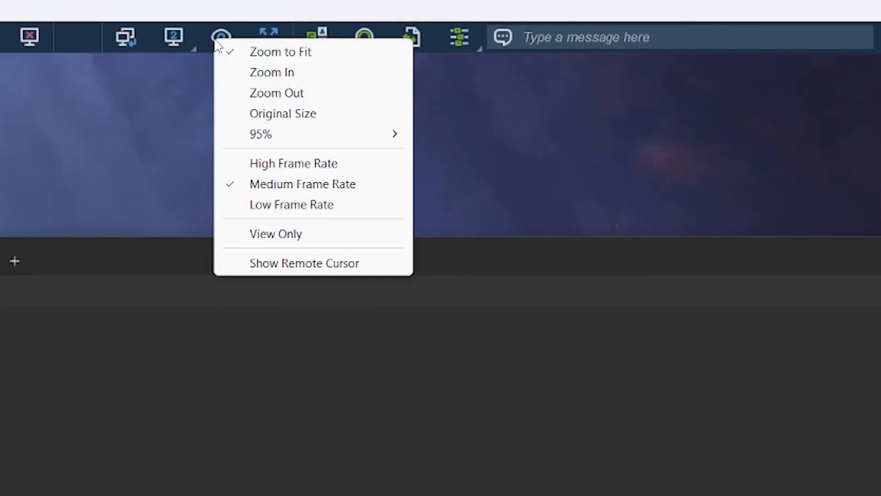
left_click(458, 38)
left_click(457, 41)
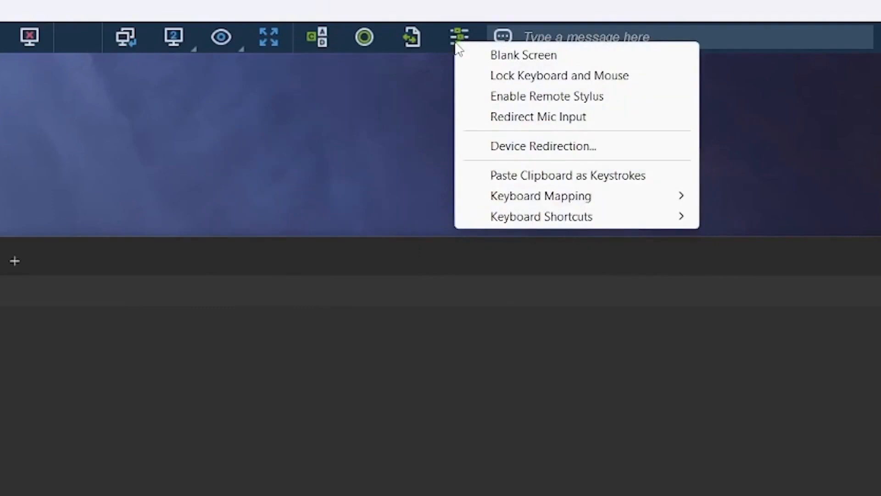
left_click(458, 13)
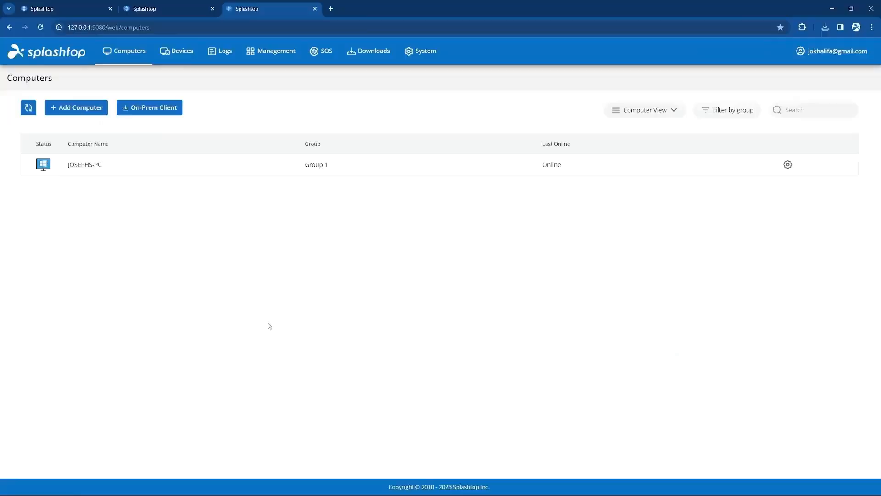
Step: Download and run the Windows SOS program from the console's SOS page, then open its Gateway Address setting
left_click(317, 54)
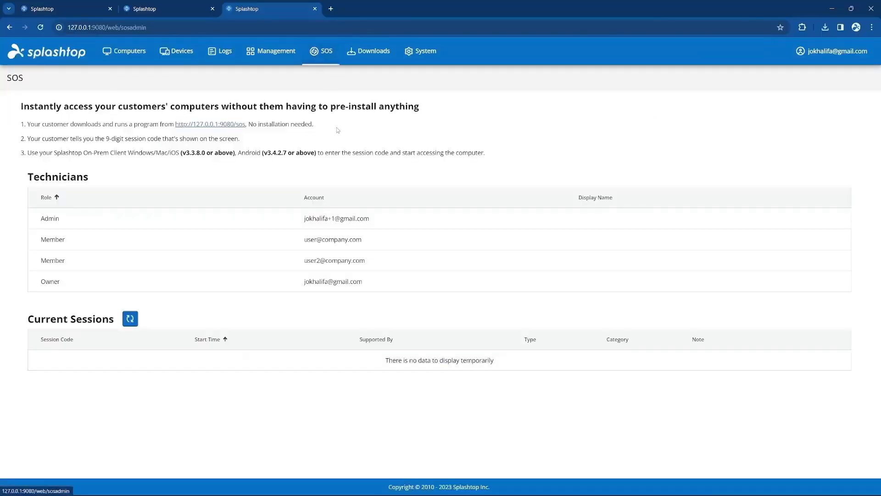
left_click(234, 125)
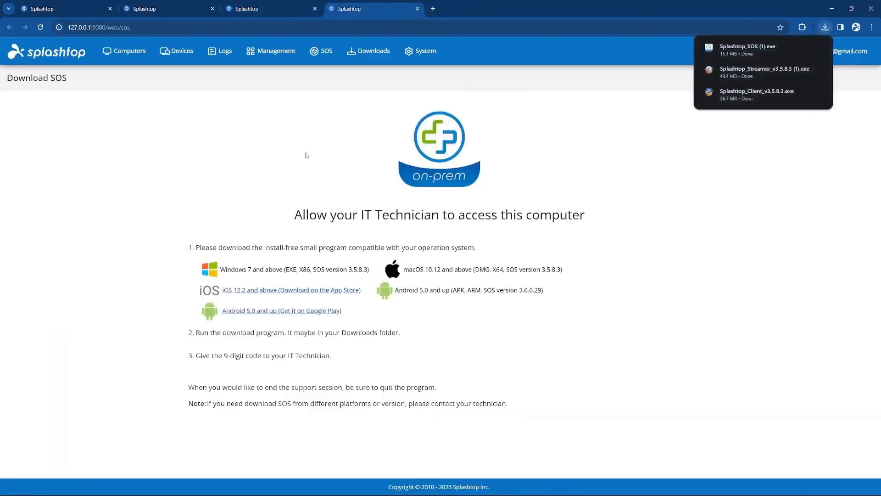
left_click(750, 55)
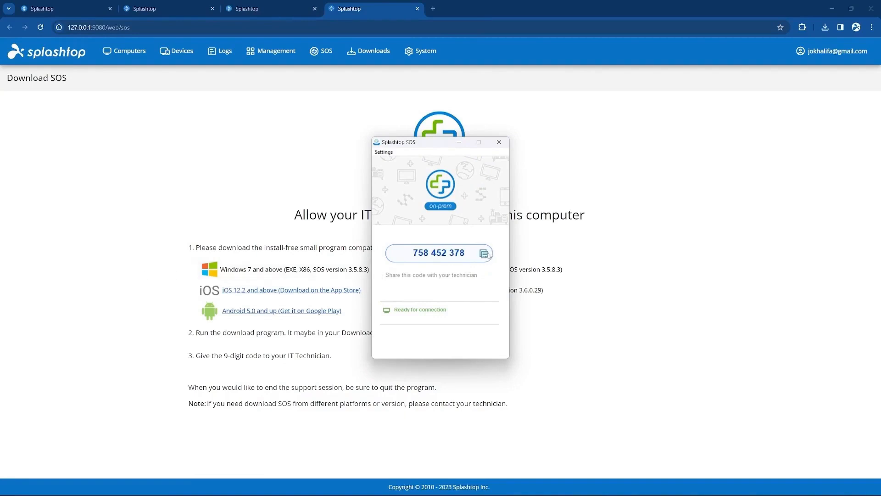
left_click(388, 153)
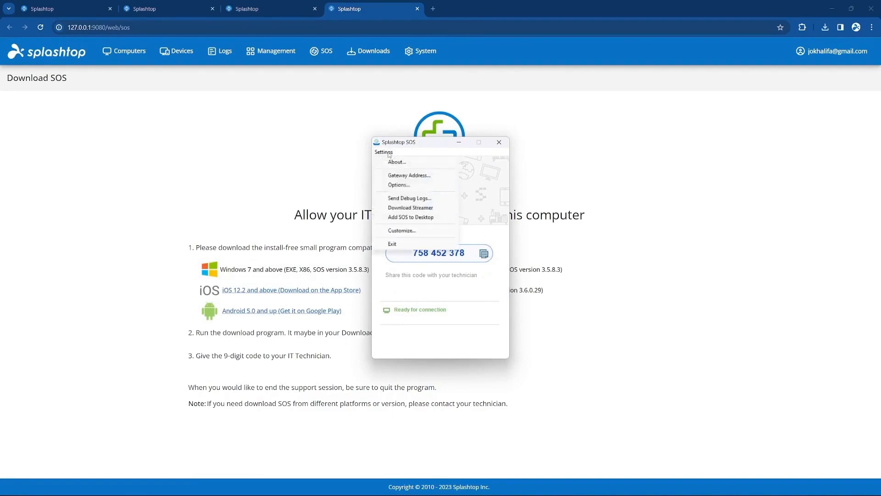
left_click(380, 176)
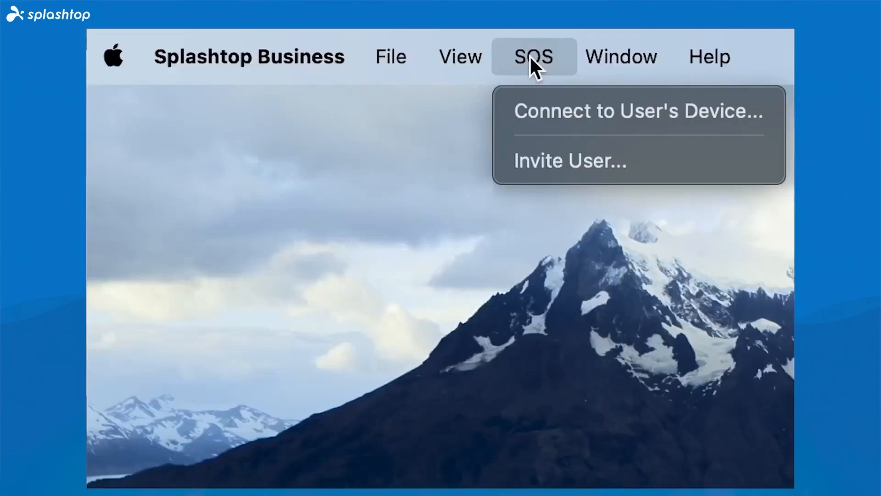
Step: Connect to a user's device from the Mac client's SOS menu by entering the 9-digit session code
left_click(522, 119)
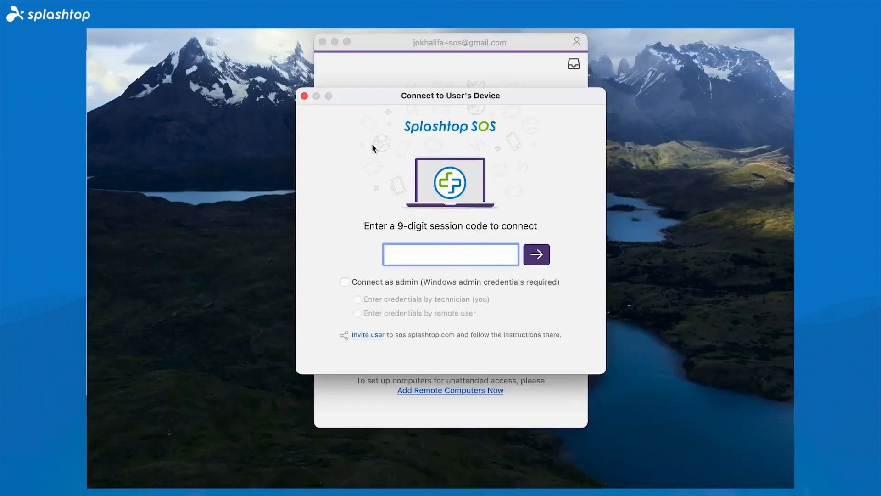
type("212673450")
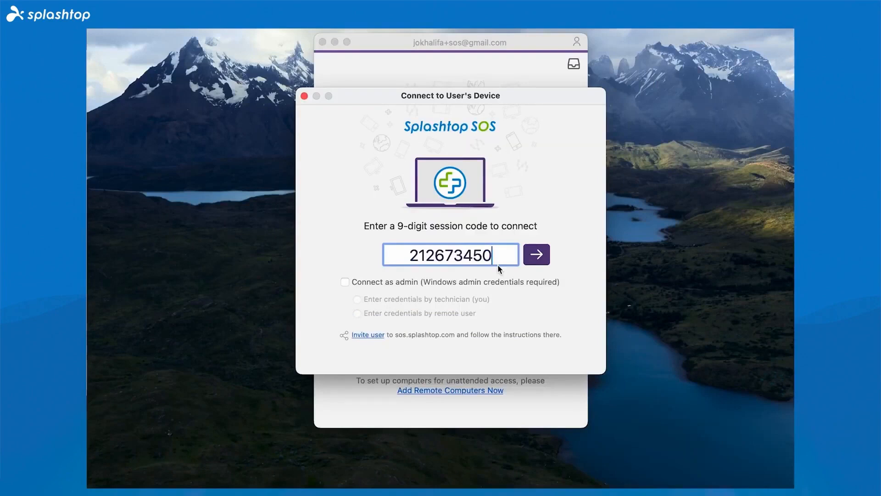
left_click(523, 282)
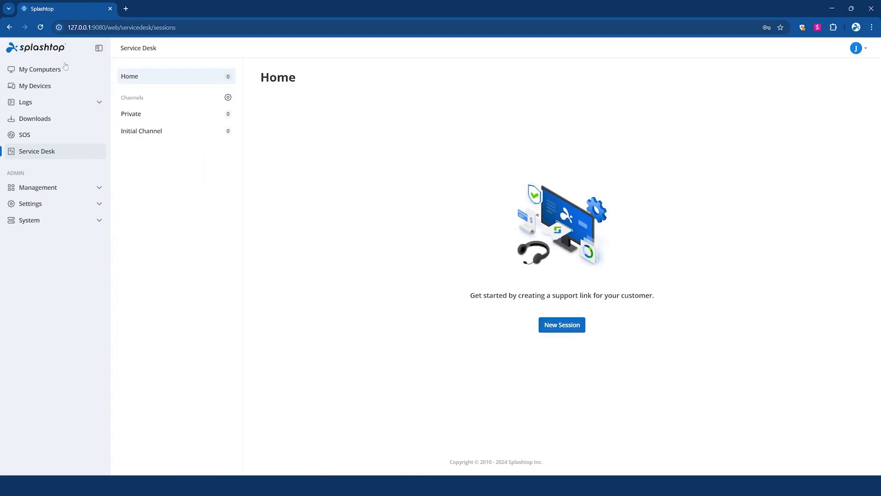
Step: Search for and launch the Splashtop On-Prem app
left_click(45, 154)
left_click(335, 486)
type("on prem")
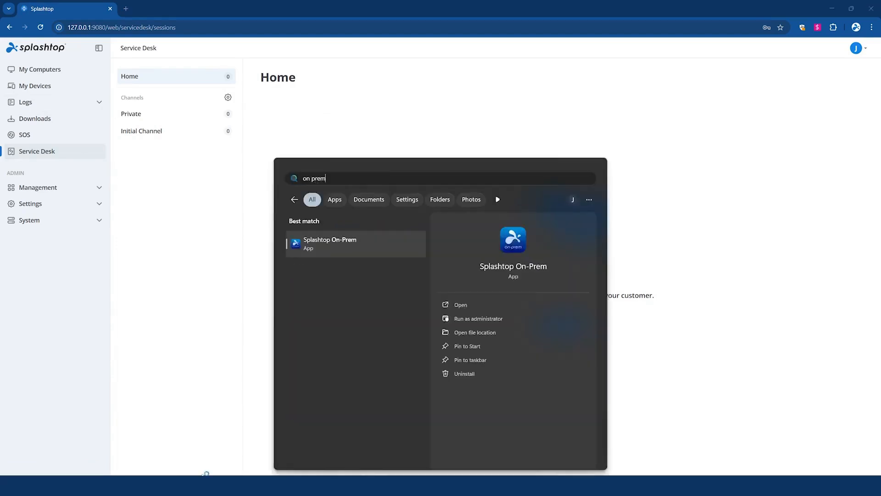
key("Return")
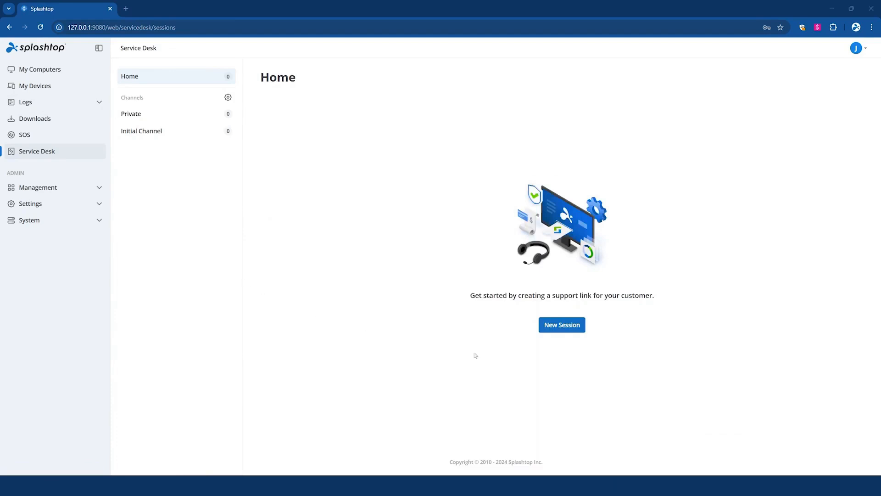
Step: Open the Service Desk window from the On-Prem client and view its Private and Initial Channel lists
key("super")
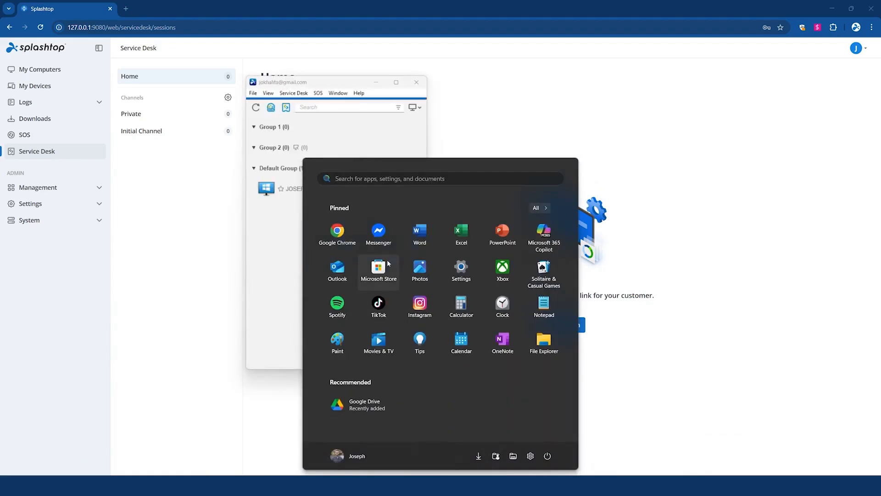
left_click(294, 138)
left_click(286, 107)
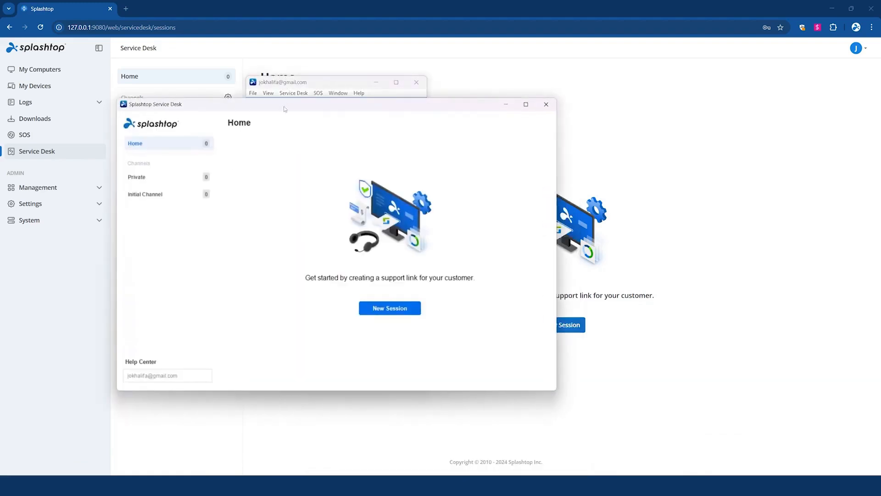
left_click_drag(357, 104, 460, 82)
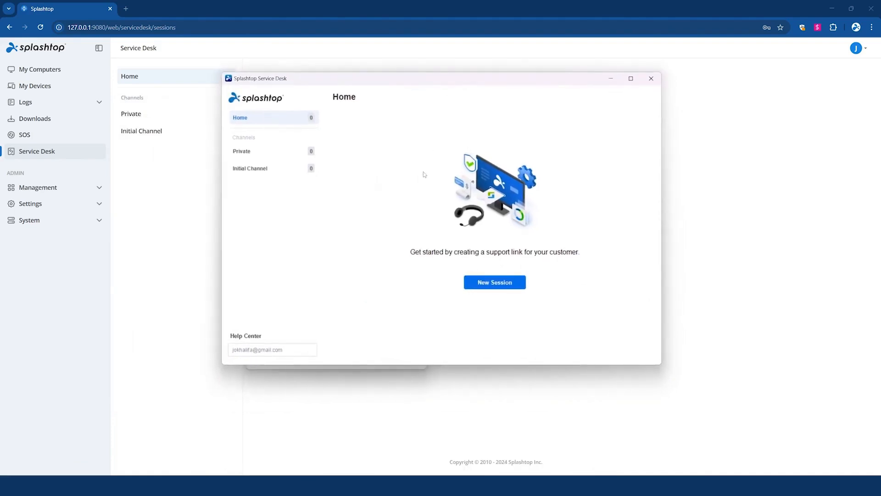
left_click(272, 156)
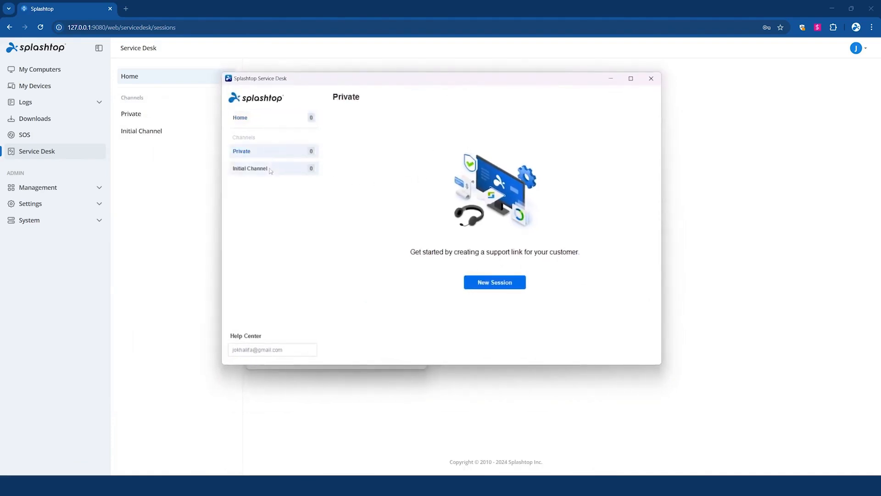
left_click(270, 170)
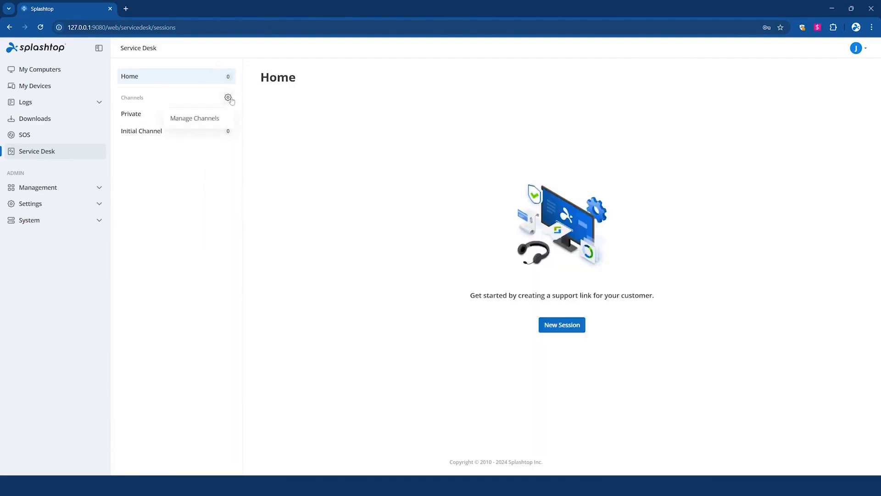
Step: Create a Service Desk channel named Windows support and proceed to technicians and permissions
left_click(228, 98)
left_click(176, 111)
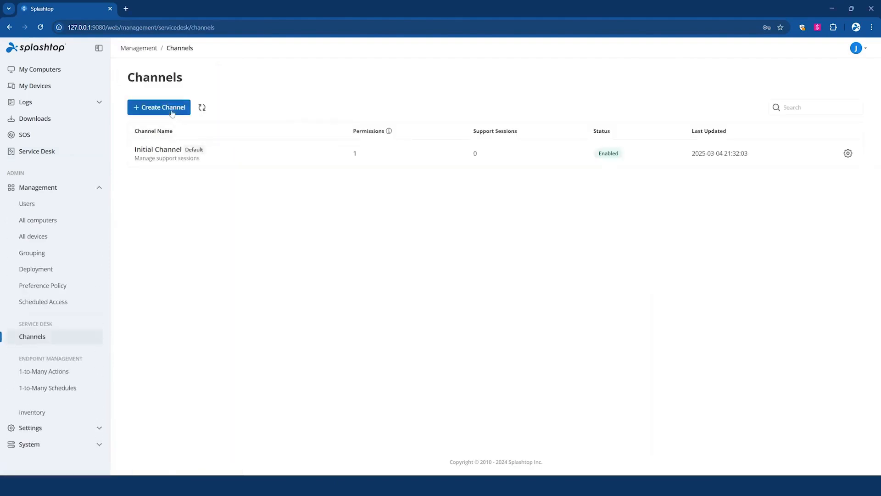
type("Windows support")
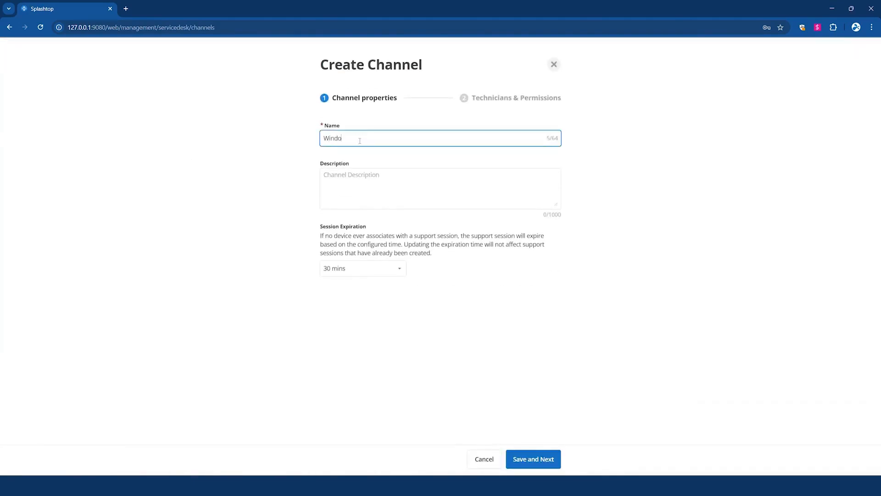
left_click(543, 460)
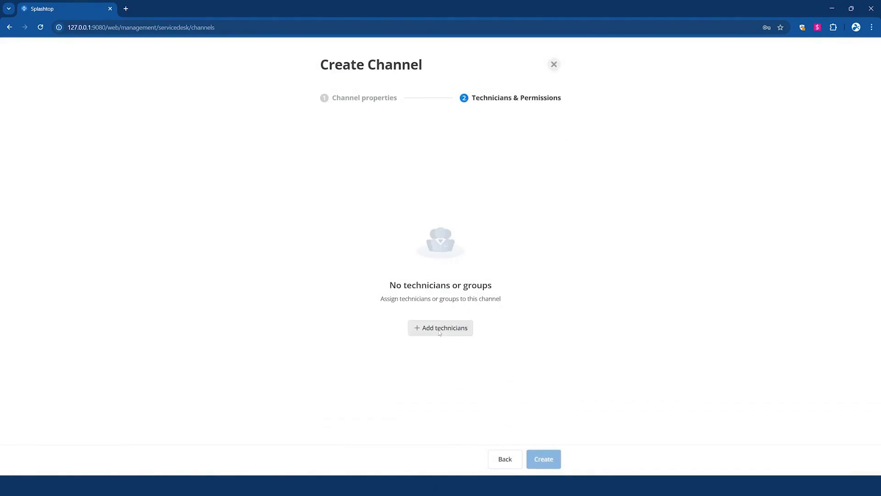
left_click(439, 328)
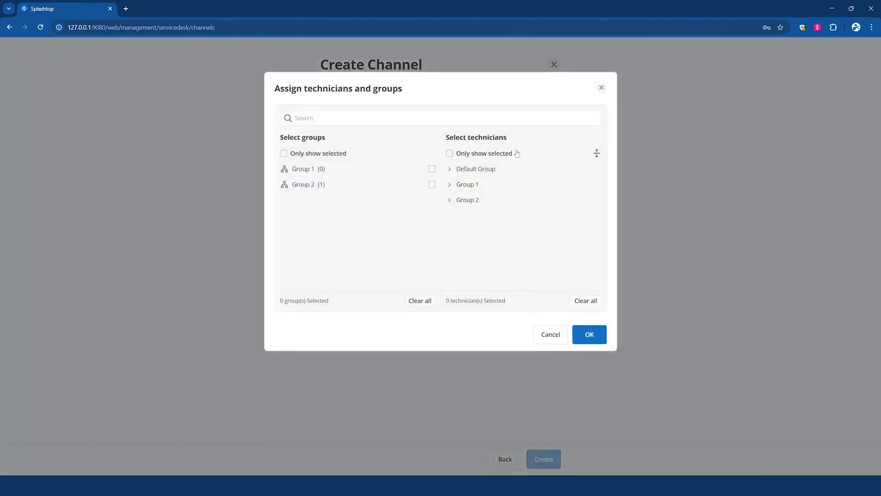
left_click(466, 156)
left_click(598, 338)
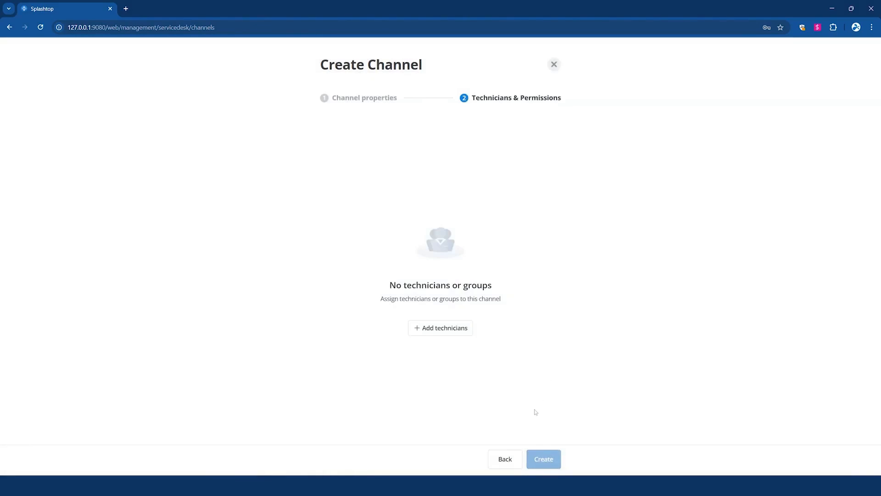
Step: Assign Group 2 as technicians to the Windows support channel and create the channel
left_click(448, 330)
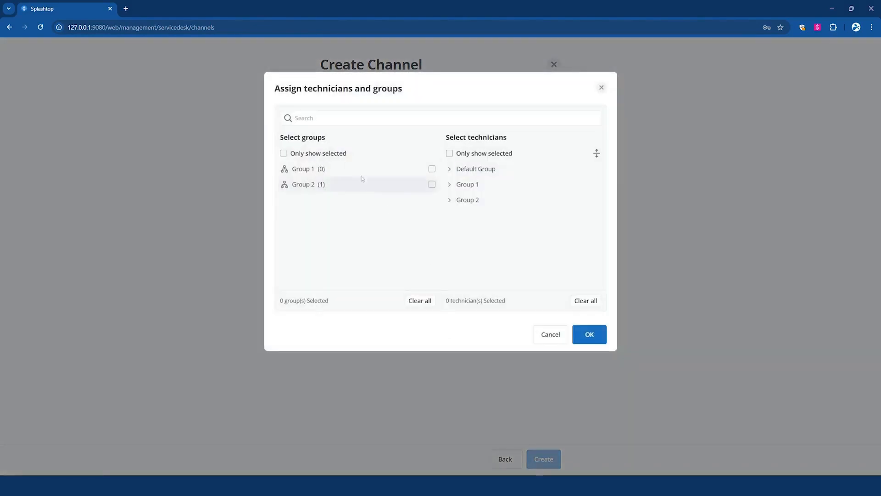
left_click(306, 186)
left_click(593, 335)
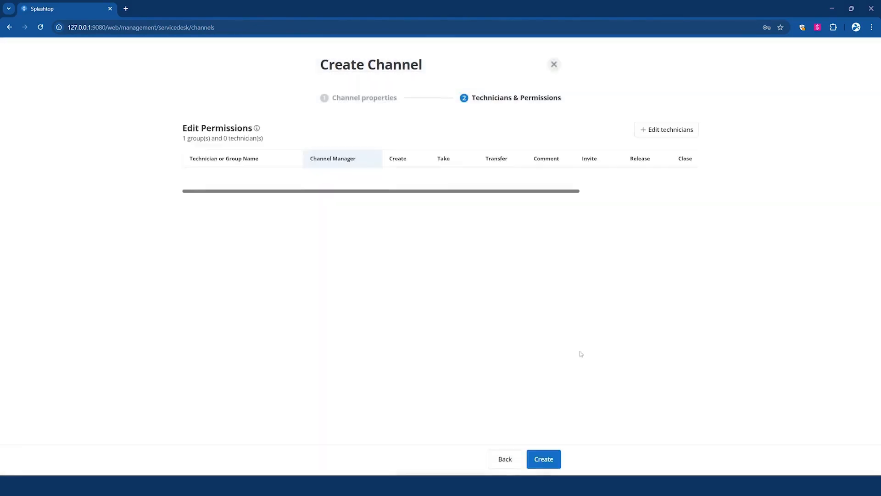
left_click(553, 459)
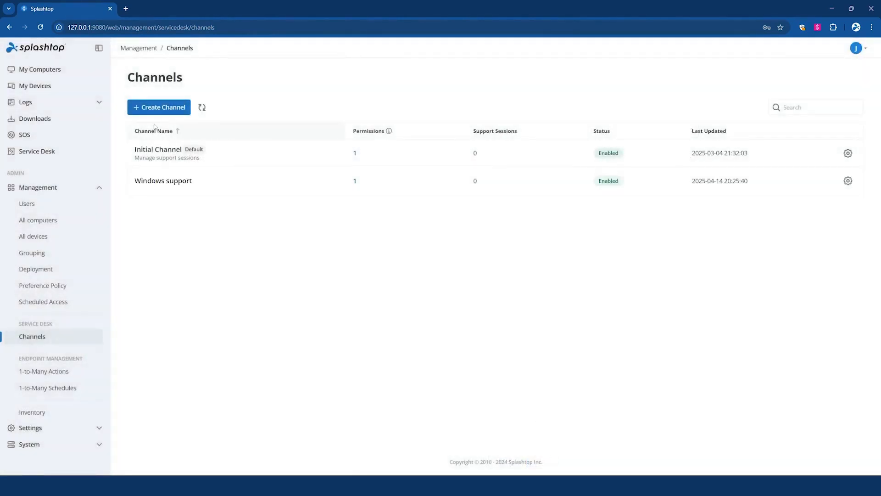
Step: Create a channel named Mac Support, assign Group 2 as technicians, and grant it Create and Transfer permissions
left_click(156, 109)
left_click(376, 140)
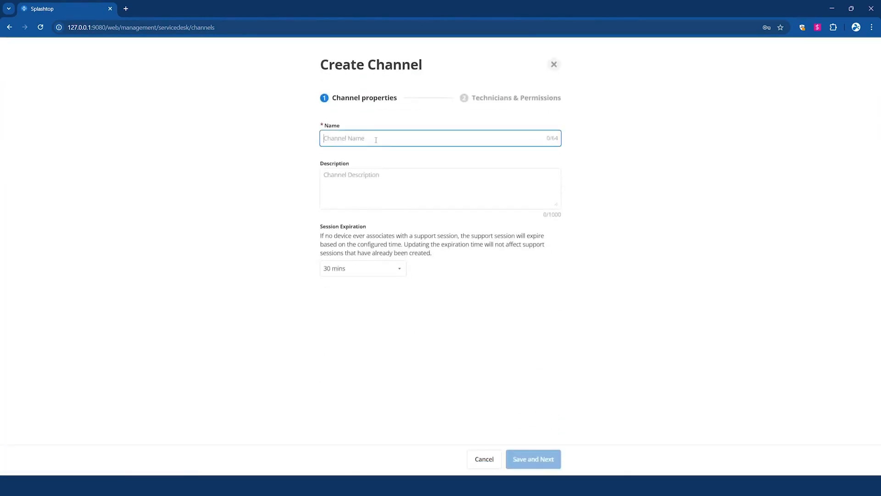
type("Mac Support")
left_click(532, 459)
left_click(439, 328)
left_click(302, 184)
left_click(587, 337)
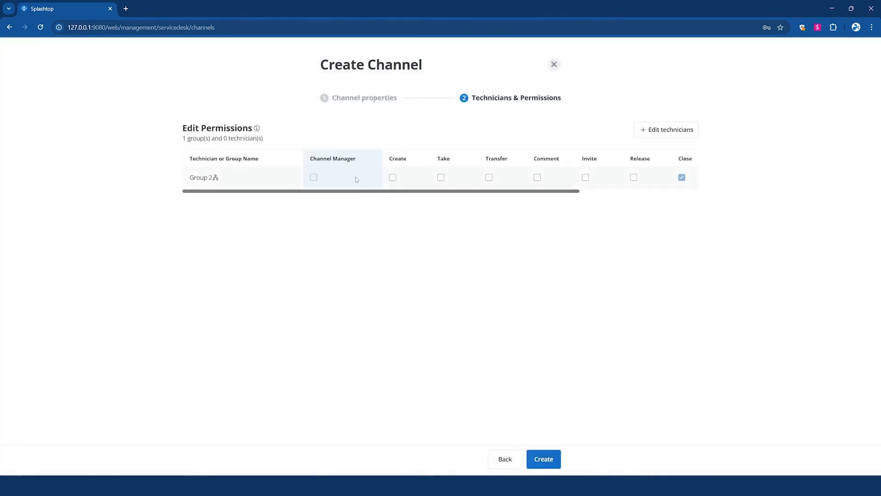
left_click(393, 177)
left_click(489, 178)
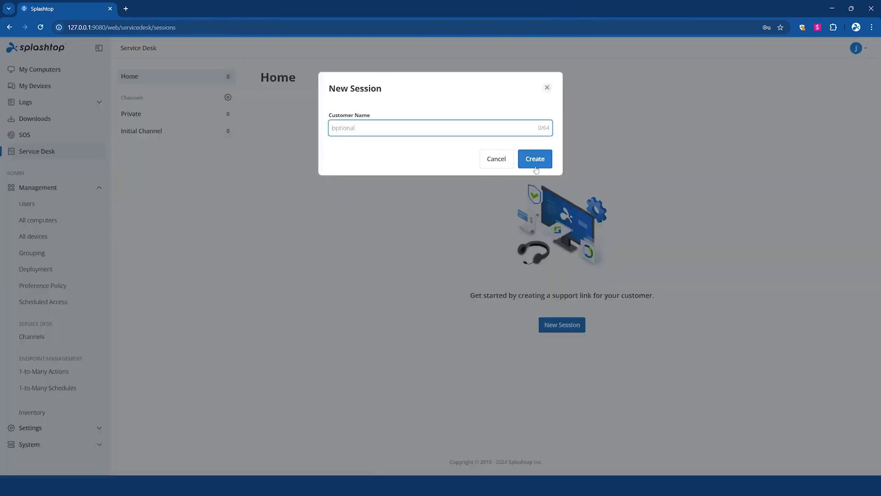
Step: Create a new Service Desk support session for customer test and view its PIN code
type("test")
left_click(536, 166)
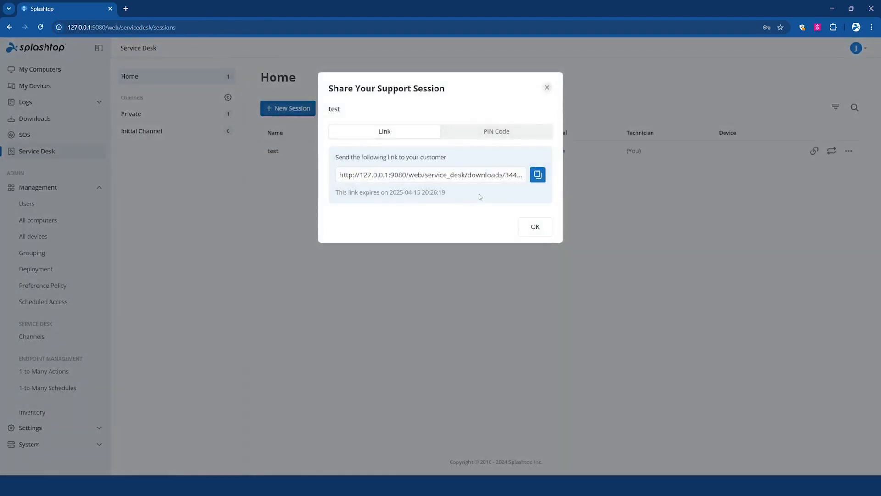
left_click(519, 135)
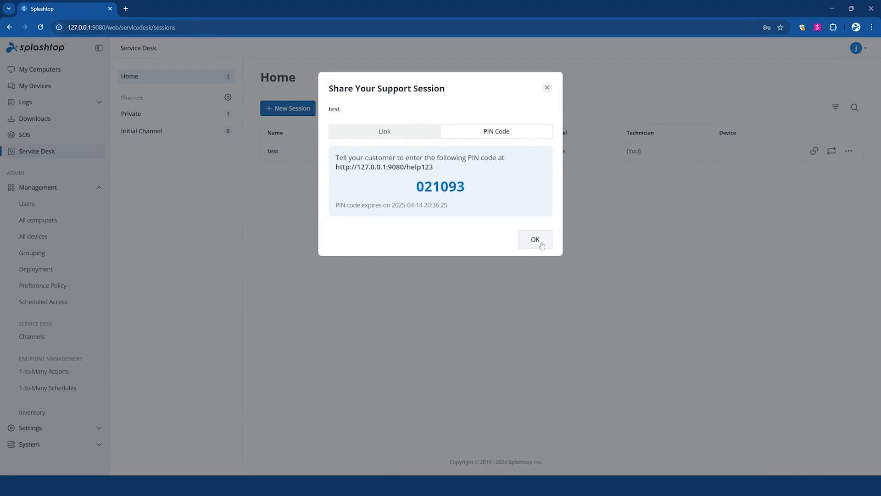
Step: Copy the support session link and open it in a new browser tab
left_click(383, 129)
left_click(538, 175)
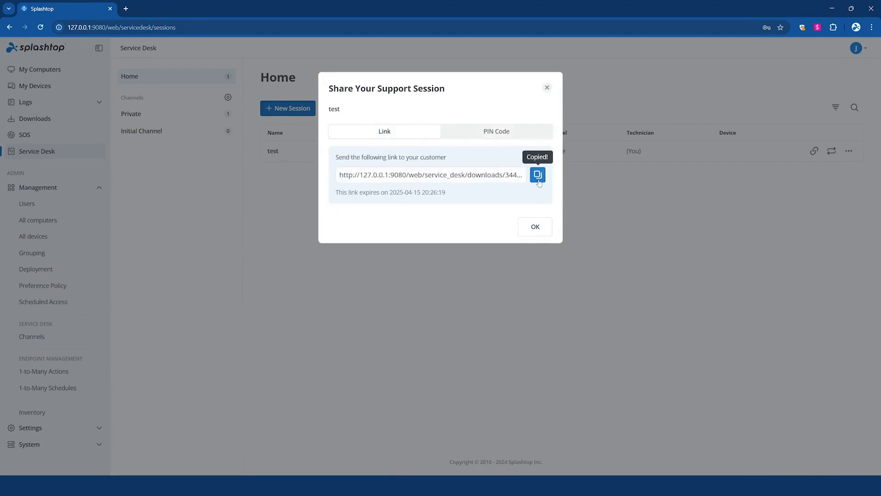
key("ctrl+t")
key("ctrl+v")
key("Return")
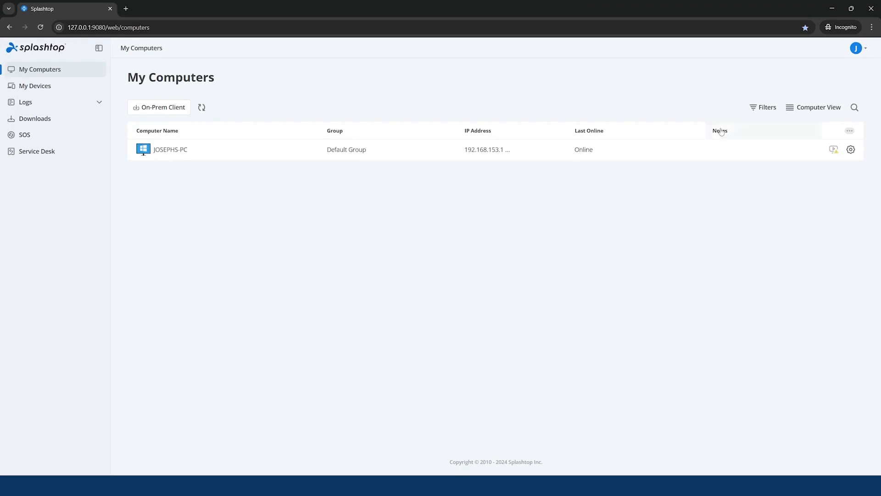
Step: Open the remote reboot options for JOSEPHS-PC and cancel without rebooting
left_click(851, 151)
left_click(819, 153)
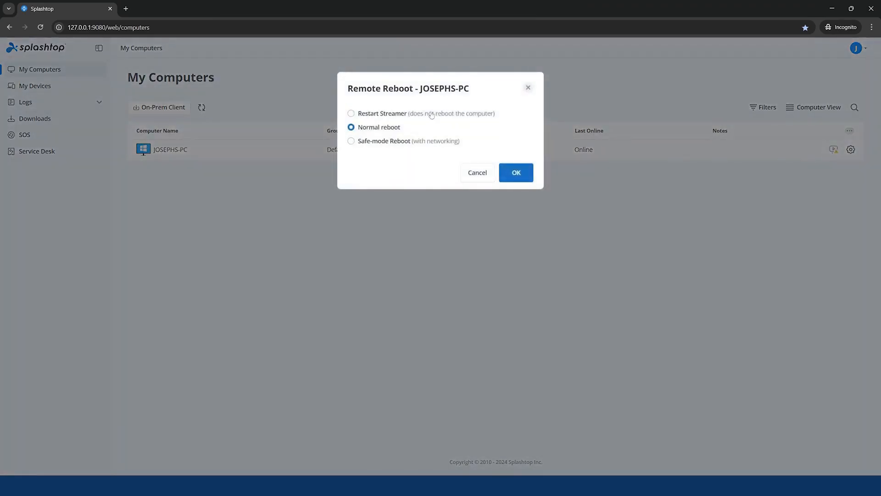
left_click(477, 175)
left_click(853, 153)
Step: Review the member's browser devices list and the Remote Desktop session logs
left_click(35, 86)
left_click(193, 108)
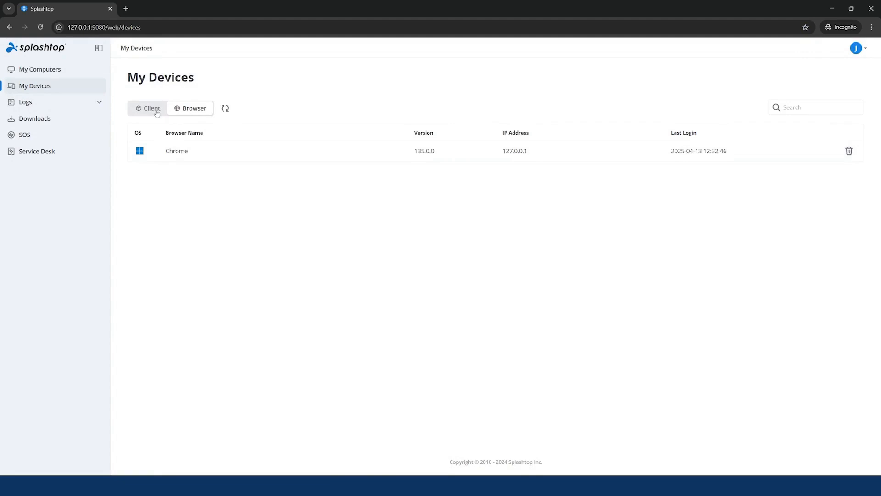
left_click(51, 103)
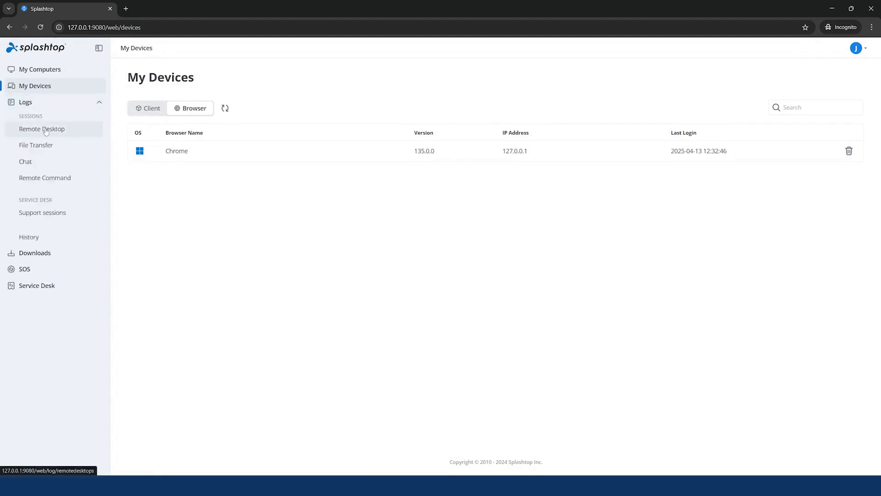
left_click(46, 131)
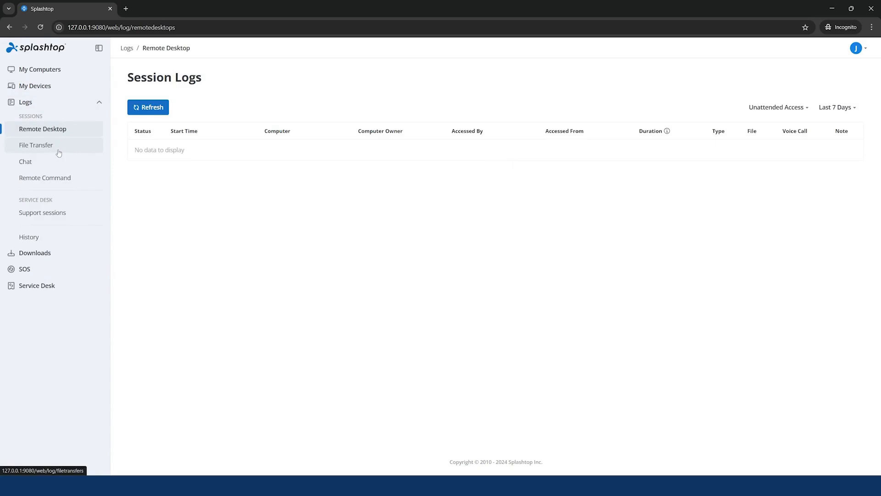
Step: Review the Downloads page and open the member's account info
left_click(41, 252)
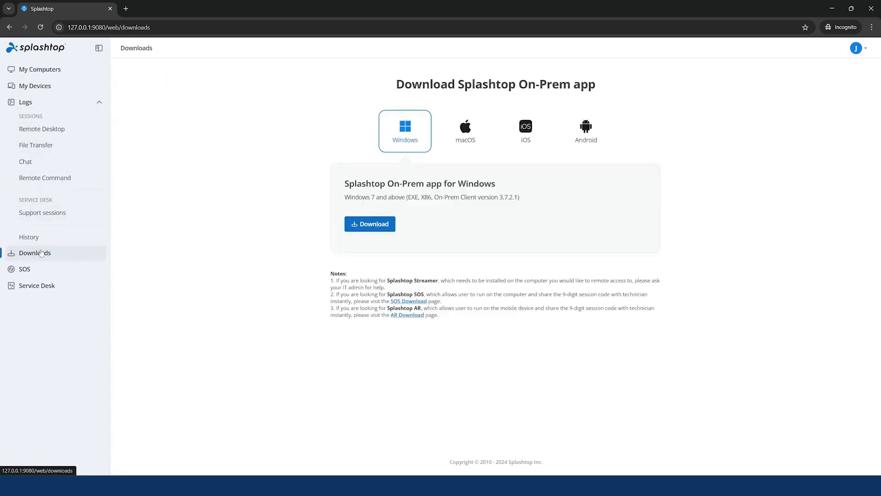
left_click(98, 101)
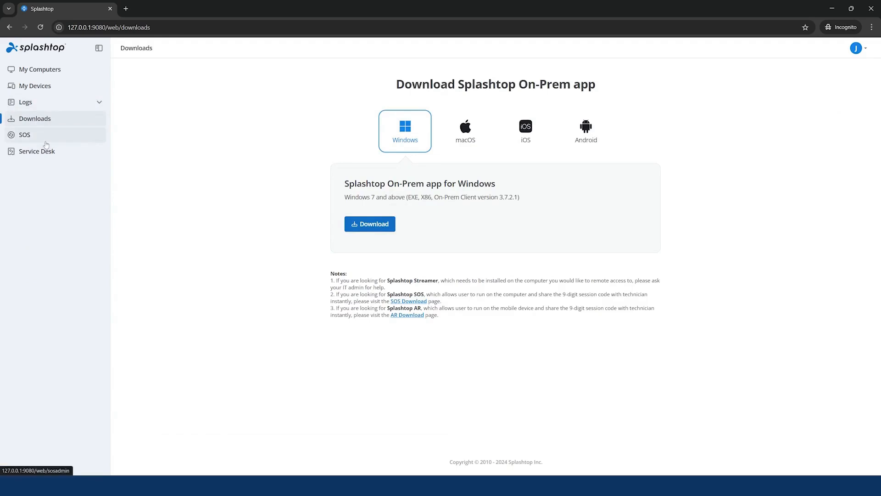
left_click(856, 50)
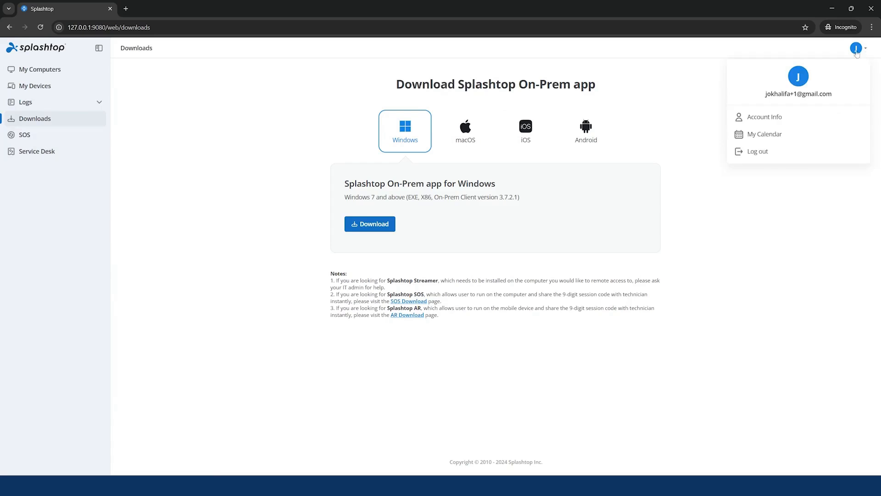
left_click(802, 120)
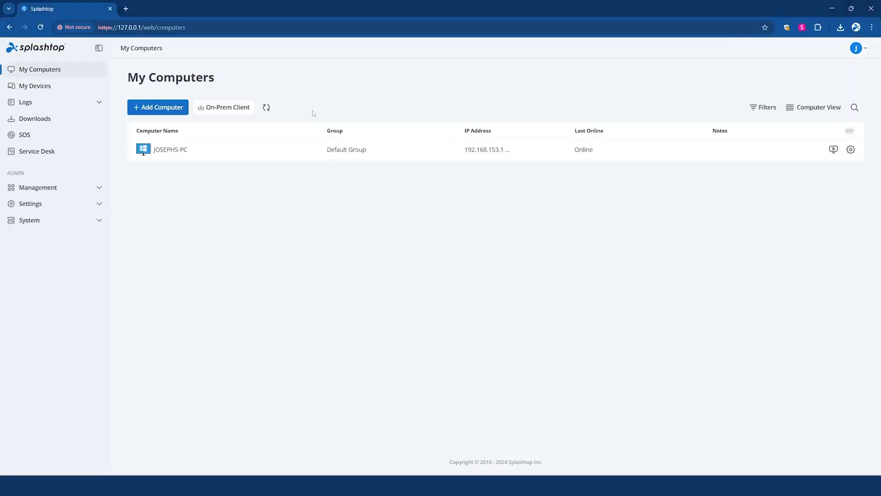
Step: Open a web-app remote session to JOSEPHS-PC, view its session toolbar, and close the session
left_click(834, 150)
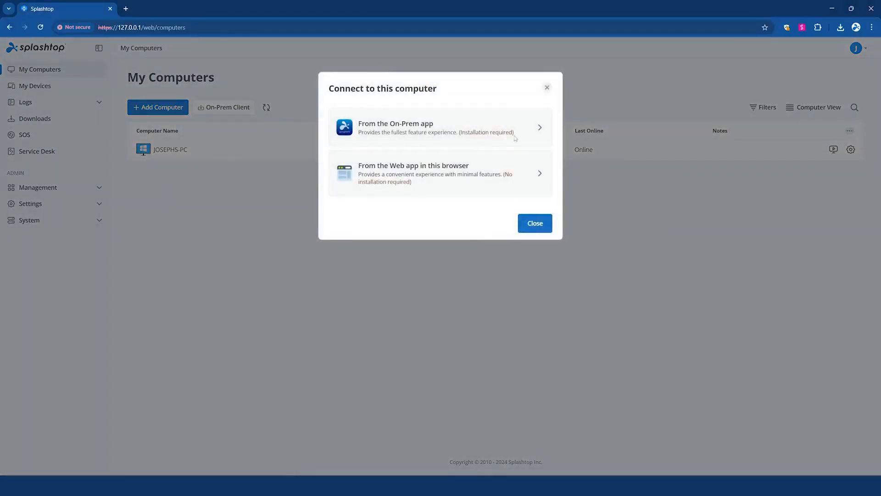
left_click(547, 87)
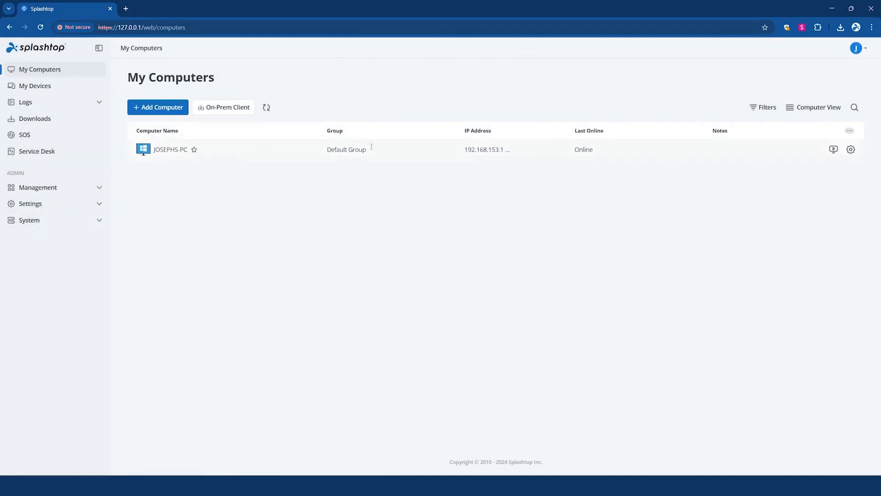
left_click(834, 149)
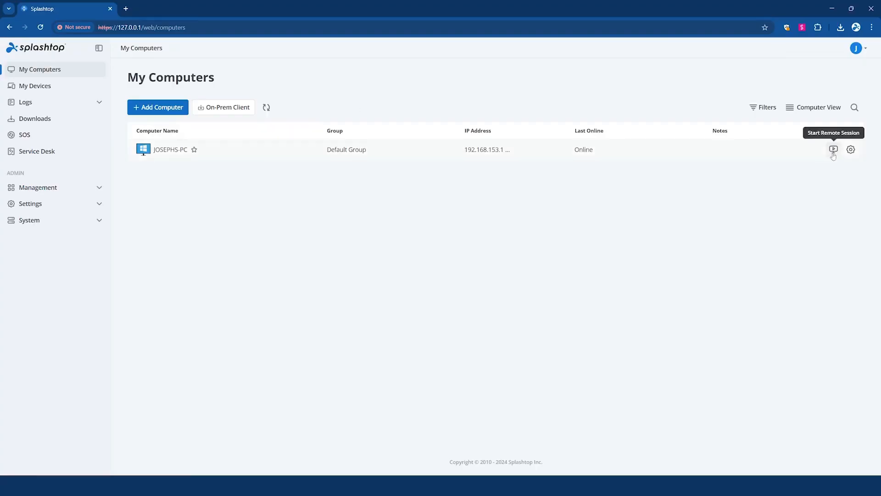
left_click(834, 150)
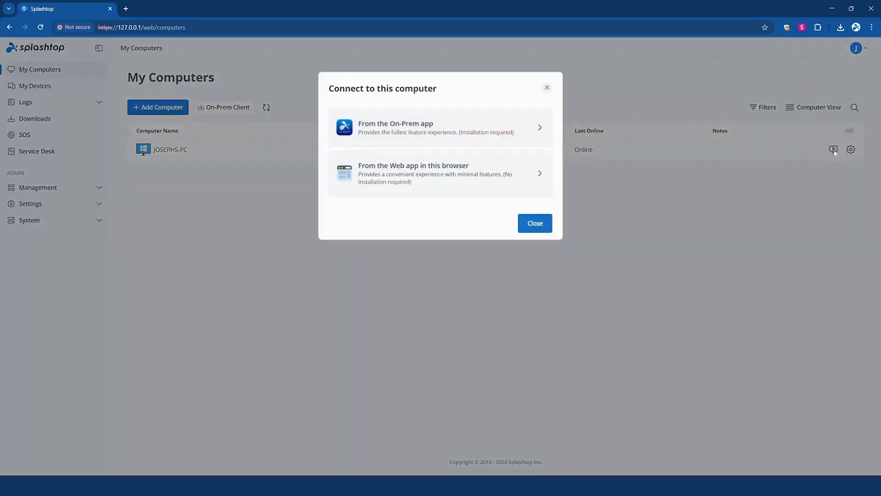
left_click(546, 88)
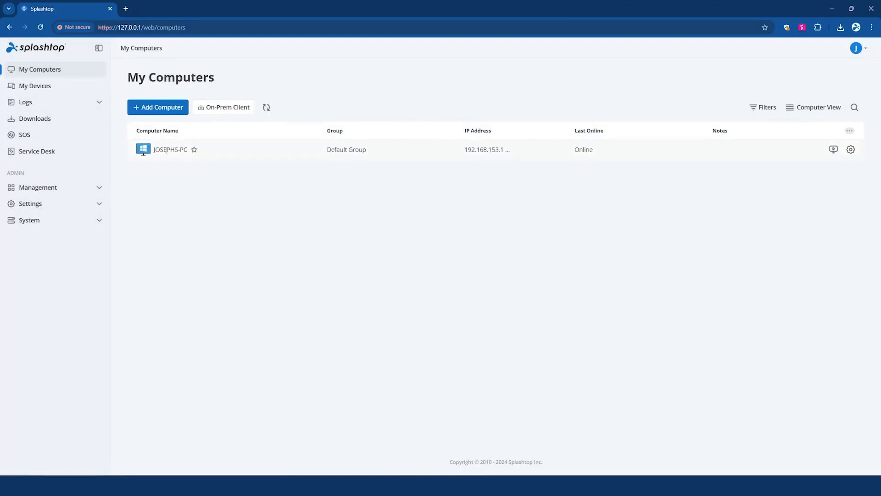
left_click(834, 150)
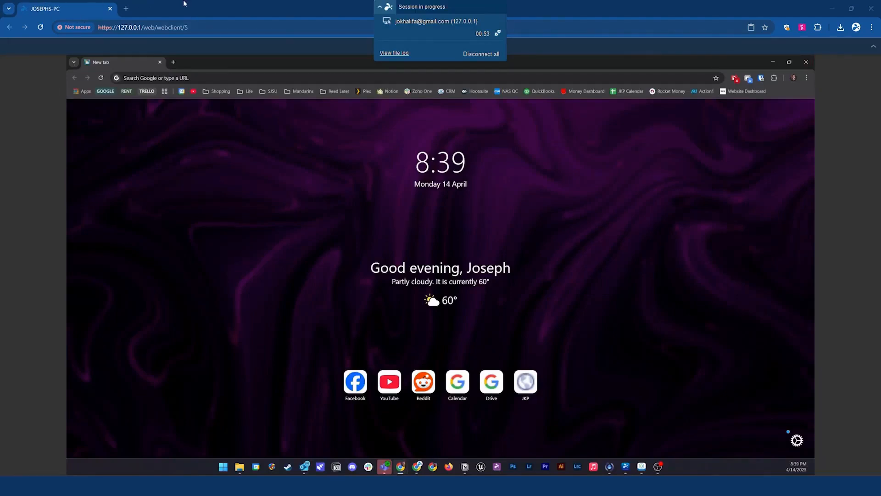
left_click(379, 7)
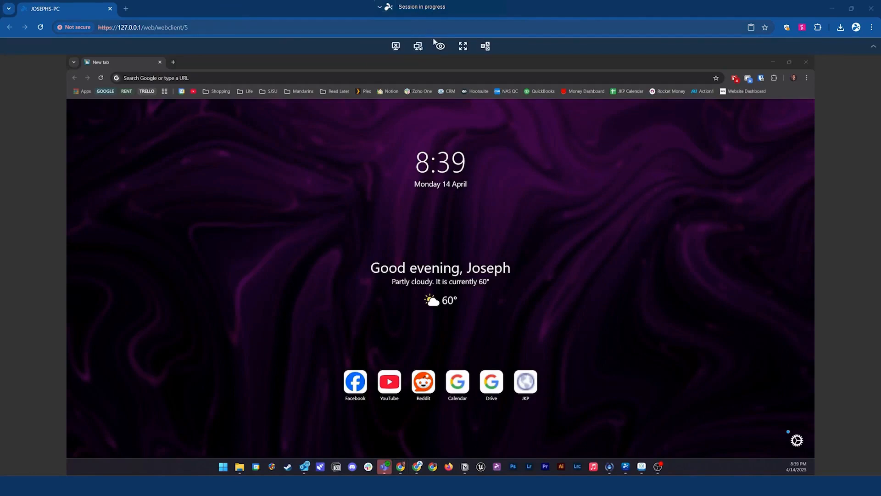
left_click(133, 2)
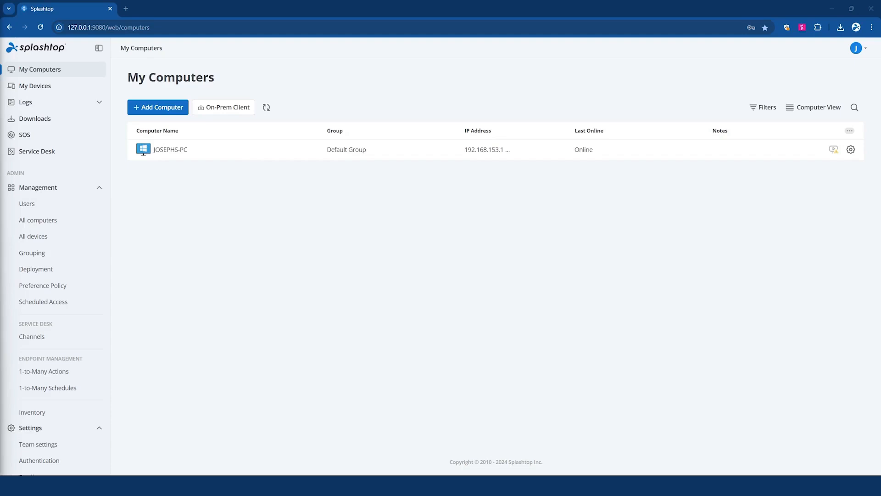
Step: Review the Users list with a user's options menu and the All computers page with its computer options
left_click(43, 206)
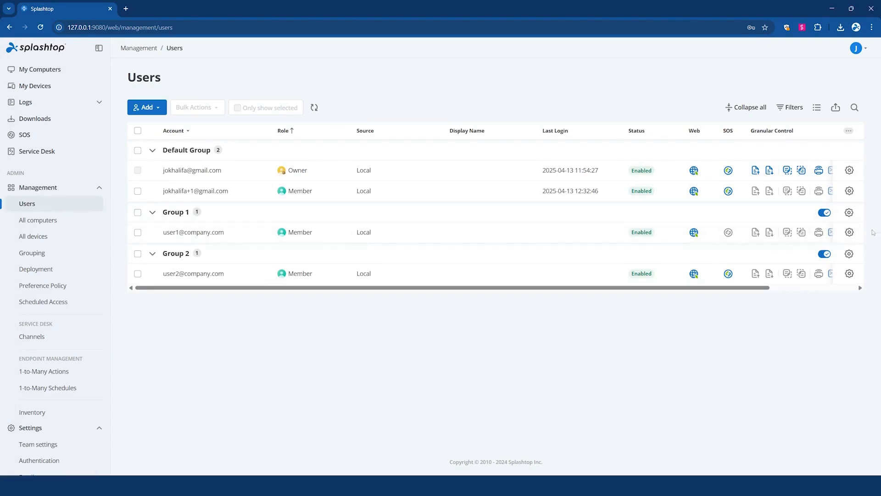
left_click(854, 233)
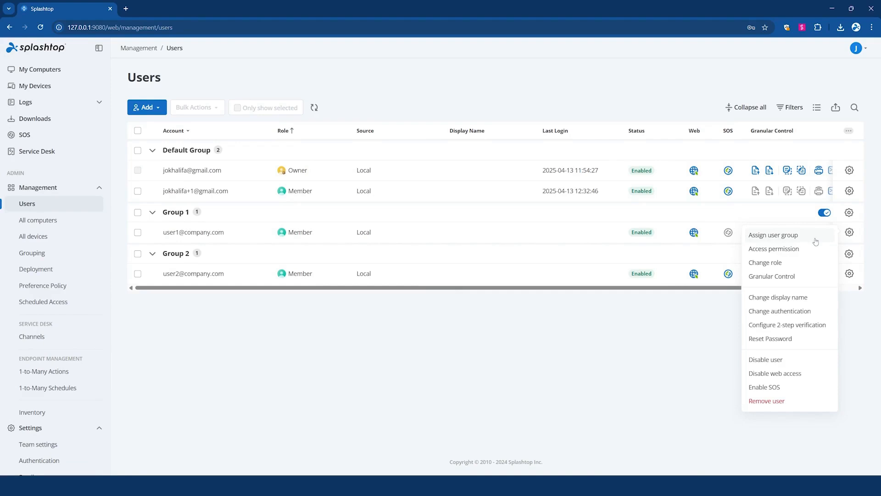
left_click(84, 224)
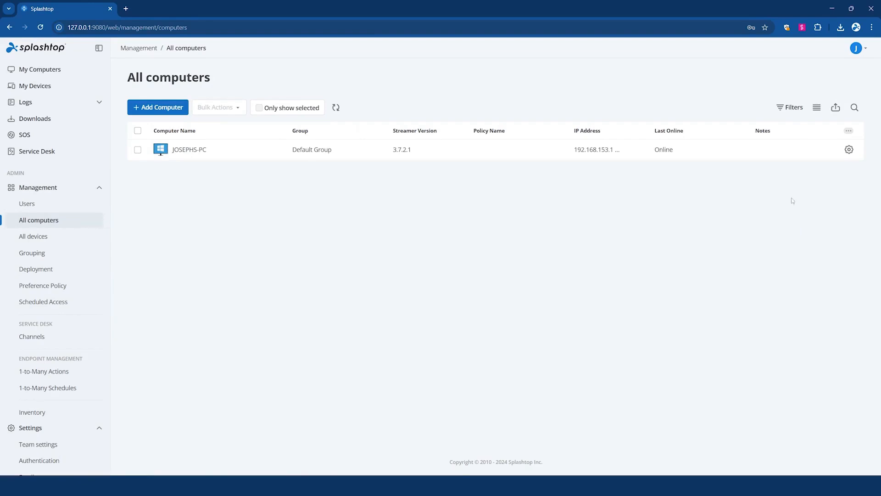
left_click(849, 151)
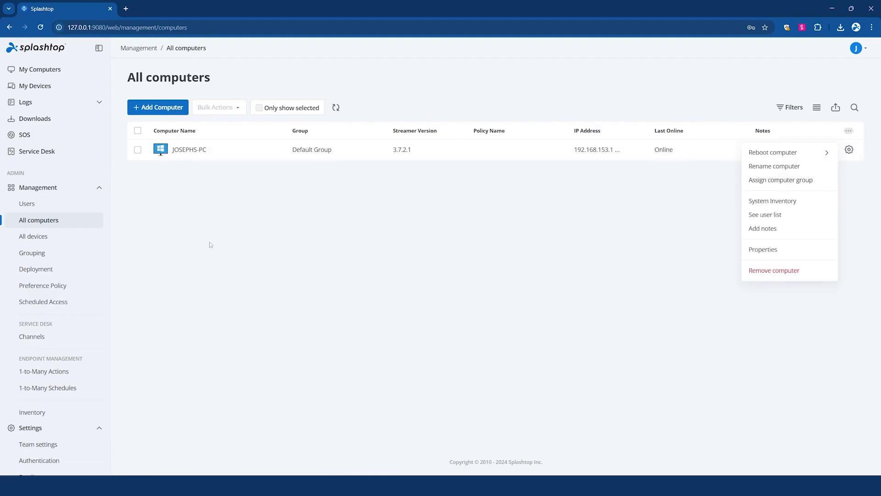
Step: Review the All devices browser list, the Grouping page's group options, and the Scheduled Access page
left_click(72, 243)
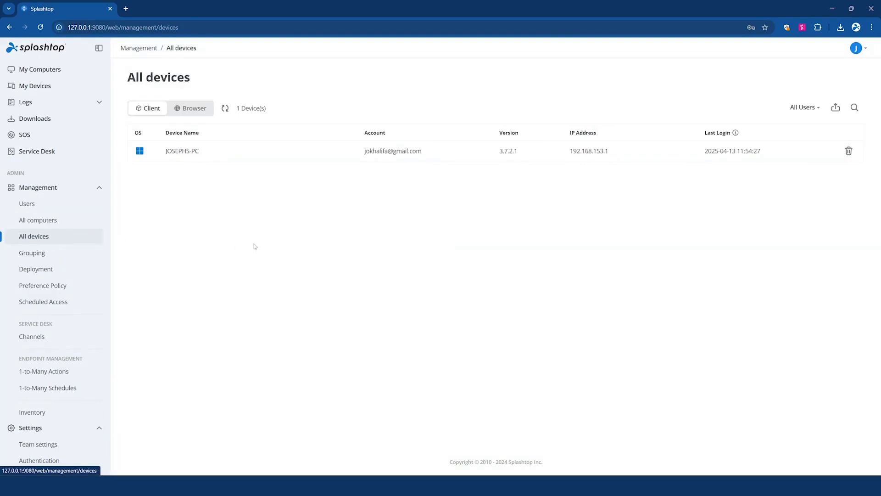
left_click(196, 116)
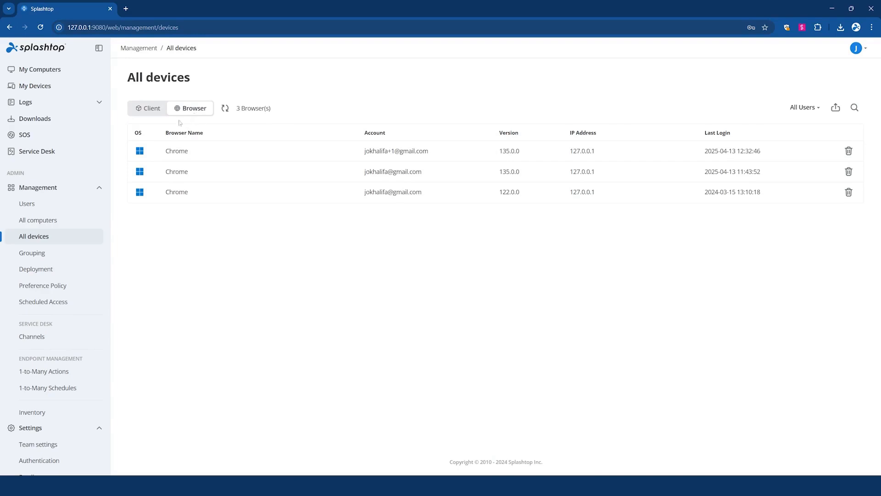
left_click(54, 258)
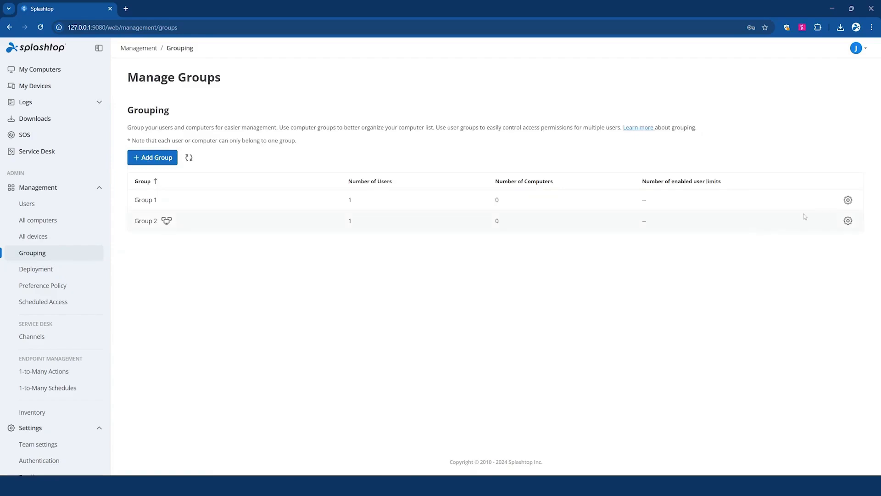
left_click(848, 221)
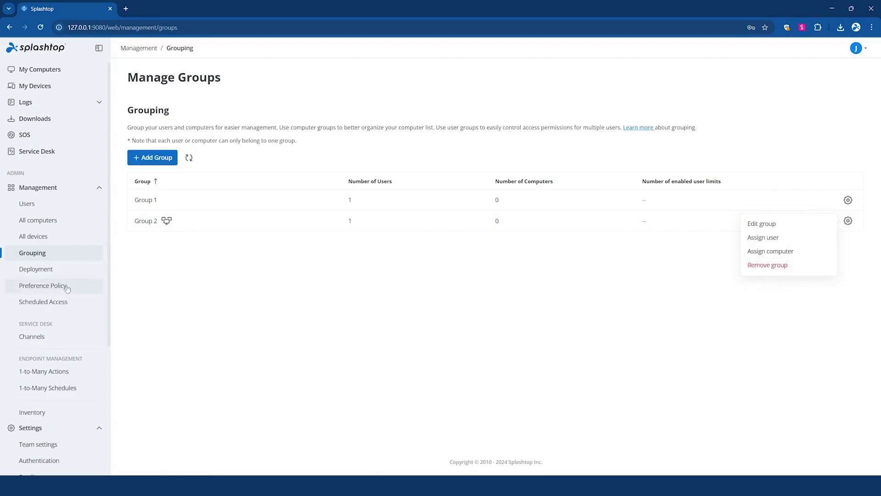
left_click(61, 301)
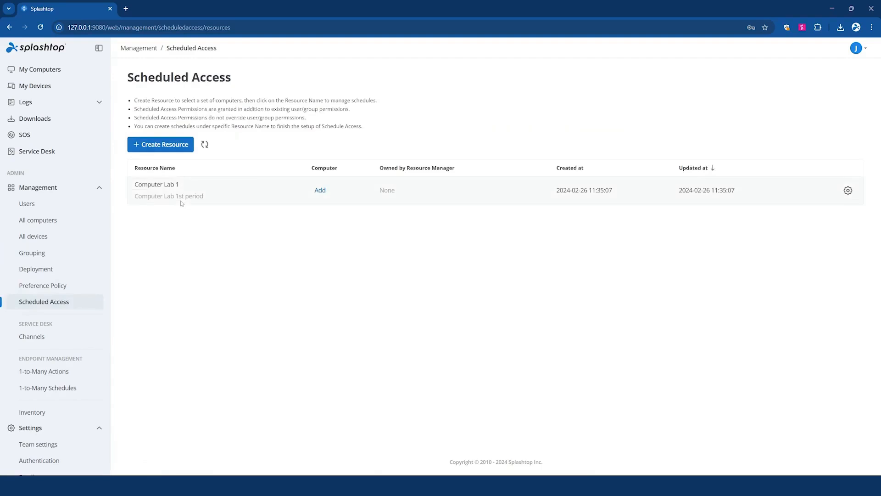
Step: Add Group 2 to the computers of the Computer Lab 1 scheduled-access resource
left_click(320, 191)
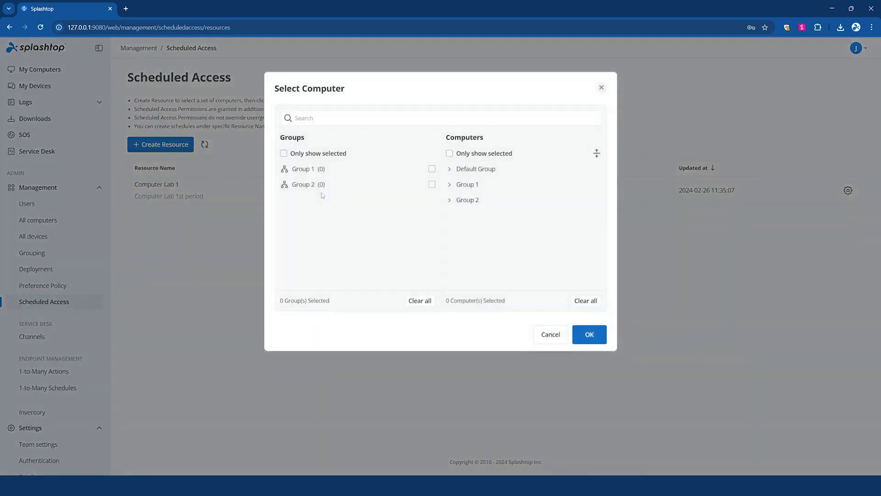
left_click(432, 184)
left_click(590, 335)
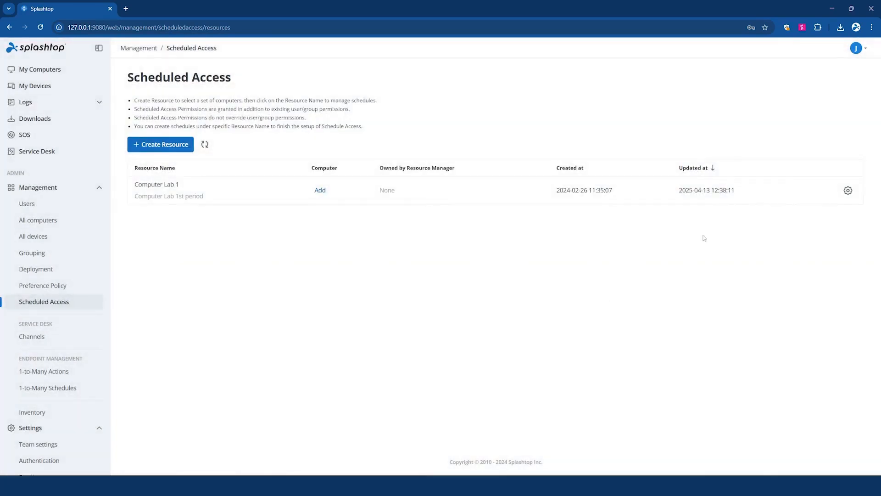
Step: Open Computer Lab 1's schedule calendar, return to Scheduled Access, and review the Deployments page
left_click(849, 191)
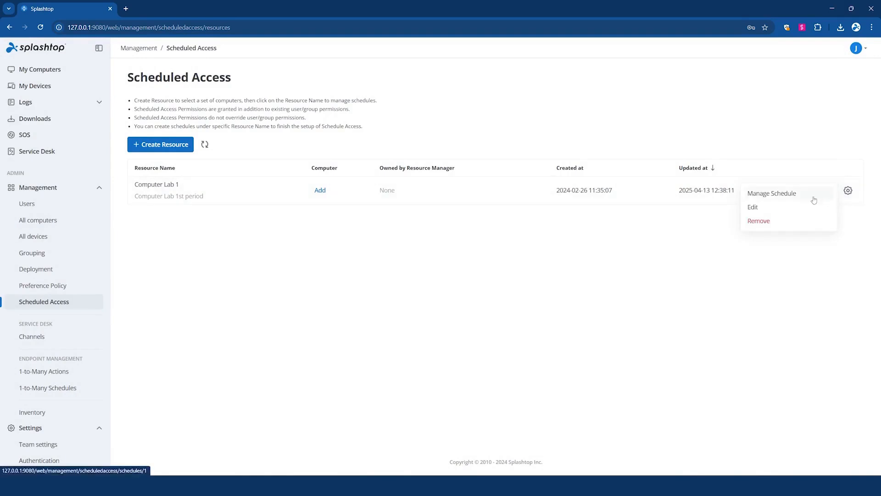
left_click(759, 195)
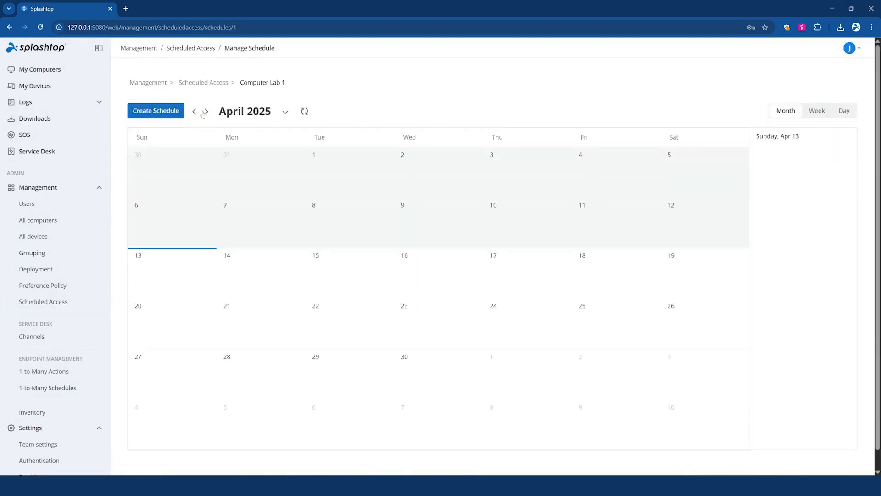
left_click(181, 84)
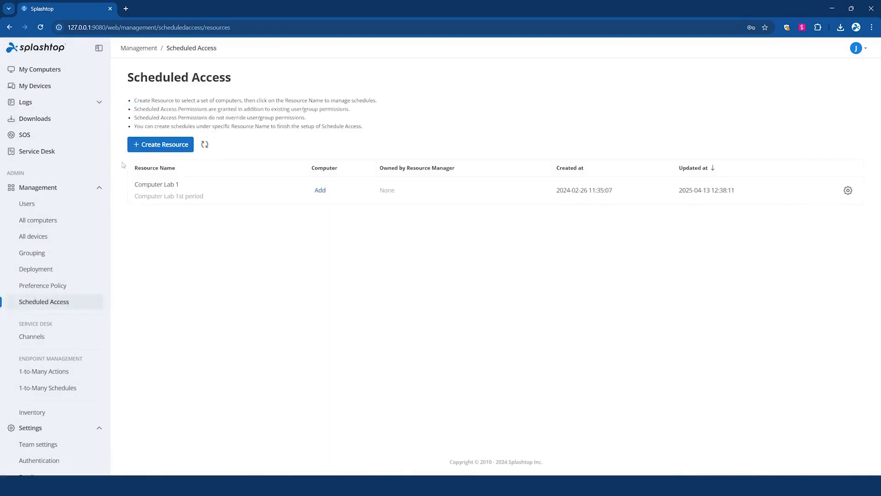
left_click(63, 272)
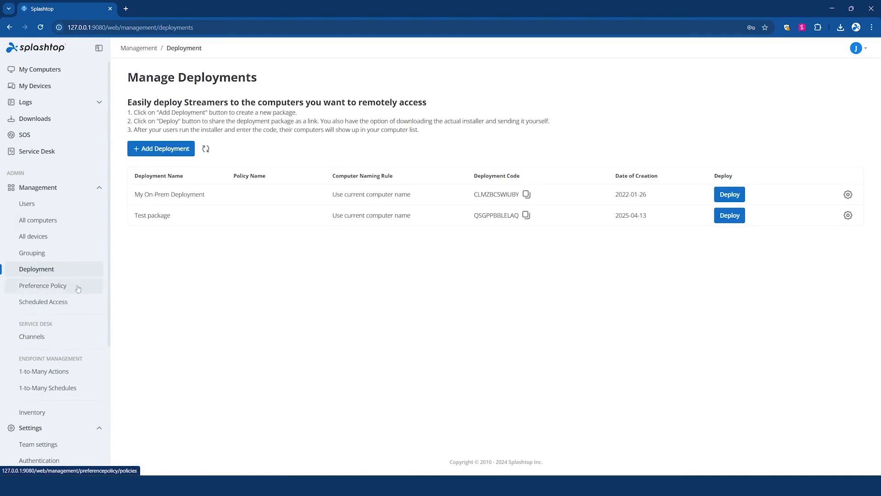
Step: Start a new preference policy with Idle Session Timeout, Sound, Blank screen, Lock keyboard and mouse, and Maximum Audio Quality options
left_click(77, 286)
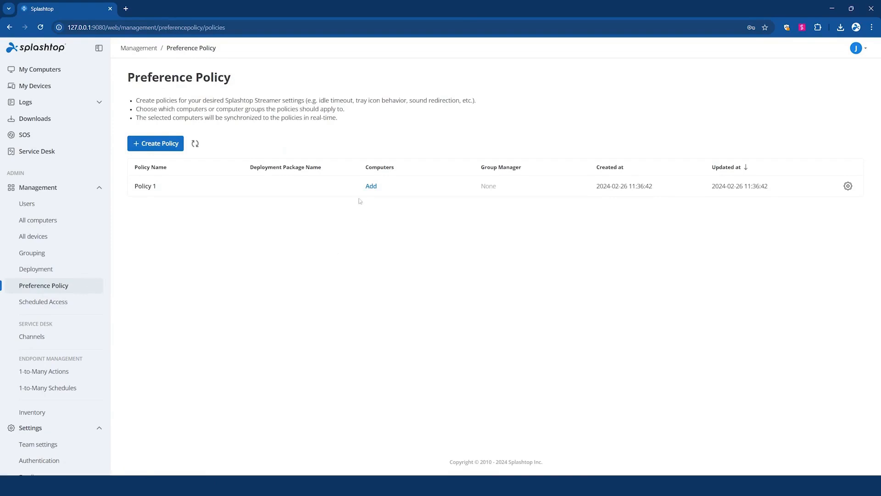
left_click(168, 148)
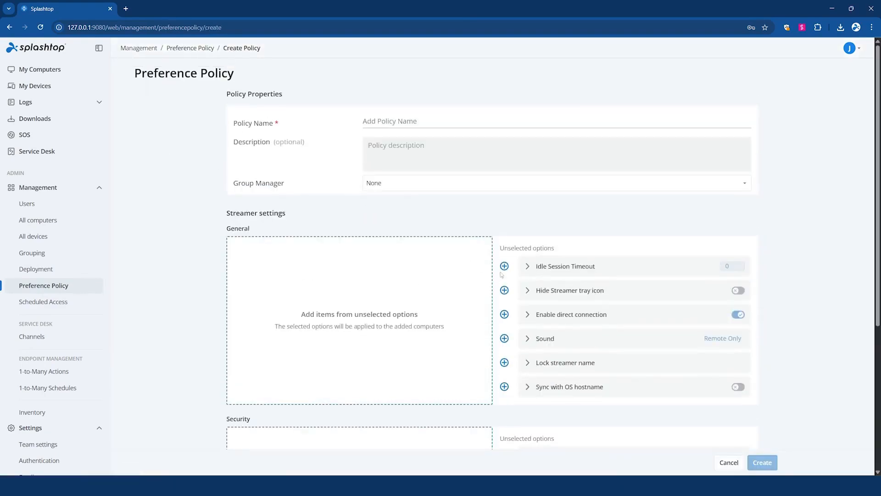
left_click(504, 266)
left_click(505, 315)
scroll(504, 322, "down", 2)
left_click(505, 322)
left_click(505, 346)
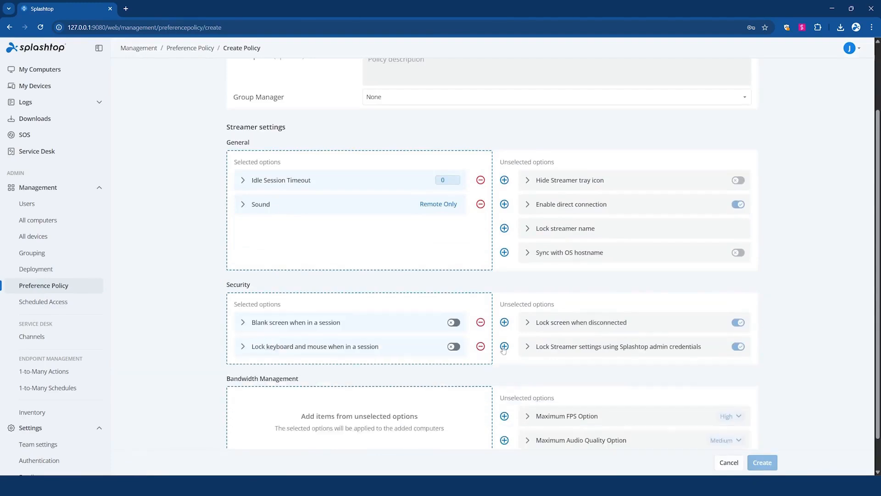
scroll(505, 347, "down", 1)
left_click(505, 426)
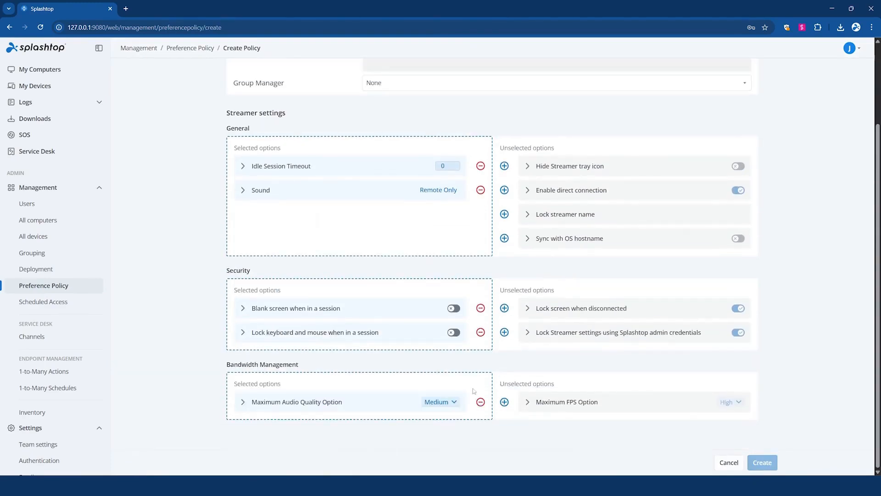
Step: Name the policy test poilicy and create it
scroll(478, 257, "up", 3)
left_click(455, 123)
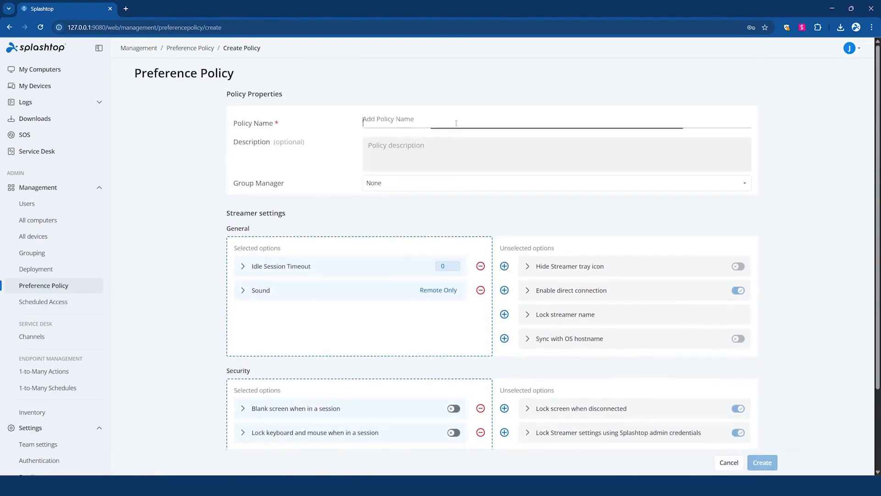
type("test policy")
left_click(763, 462)
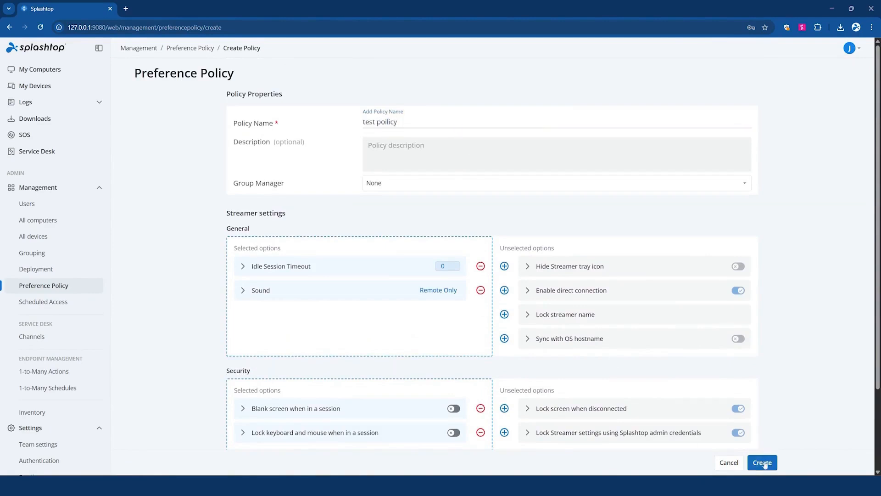
left_click(525, 145)
left_click(748, 459)
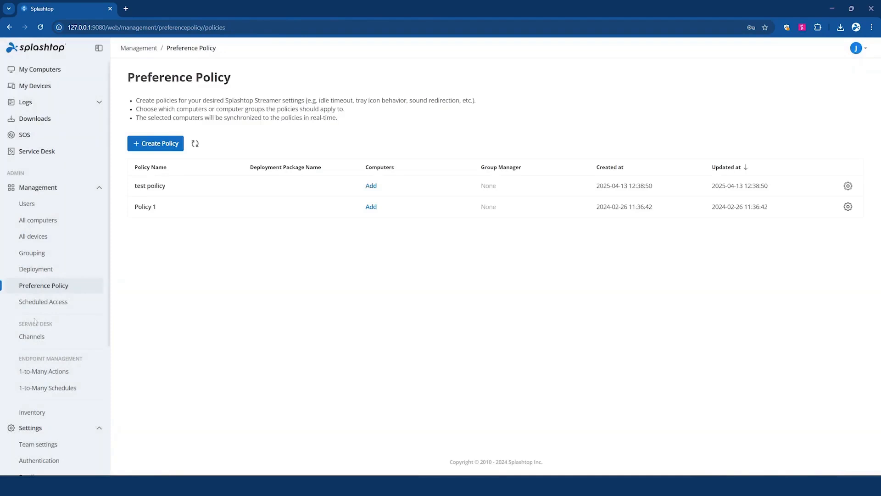
Step: Review the 1-to-Many Actions page and its create action option
left_click(59, 376)
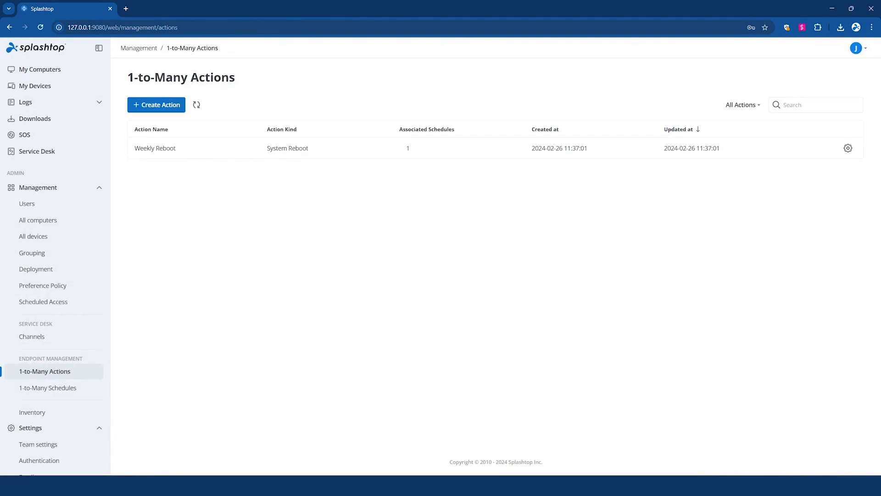
left_click(155, 106)
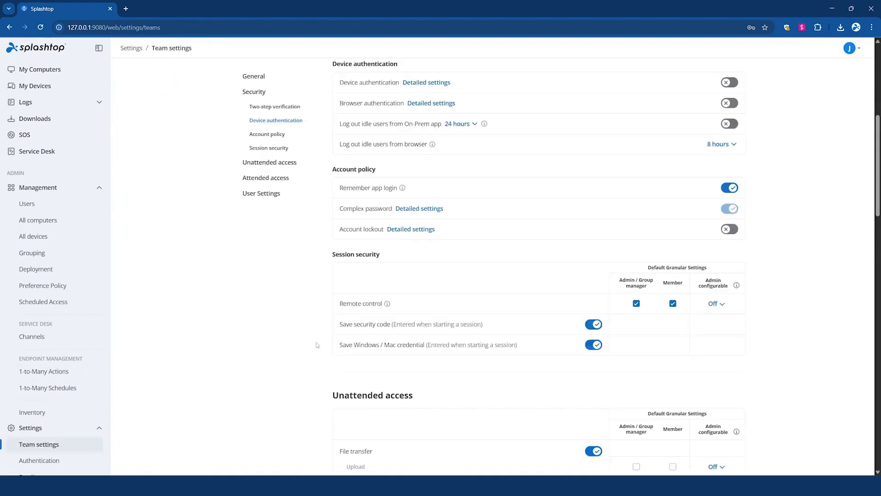
Step: Review Team settings' unattended and attended access options and view the third-party API key setup
scroll(317, 345, "down", 5)
scroll(316, 345, "down", 3)
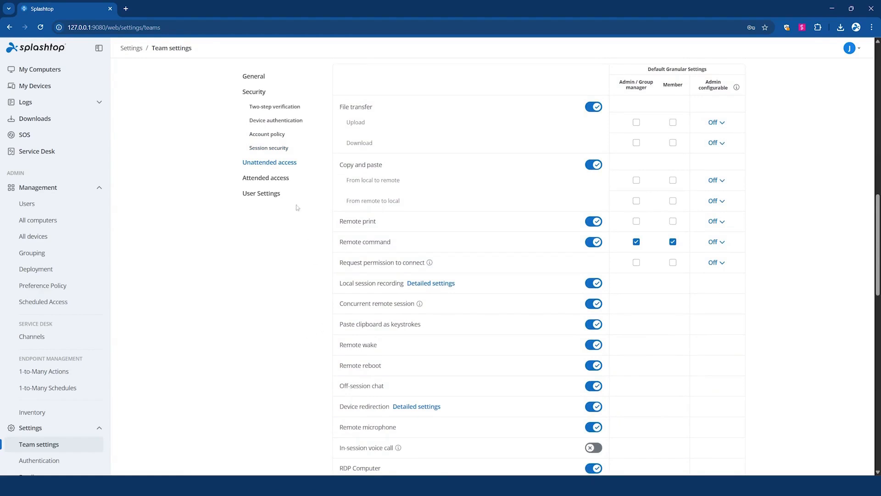
left_click(277, 179)
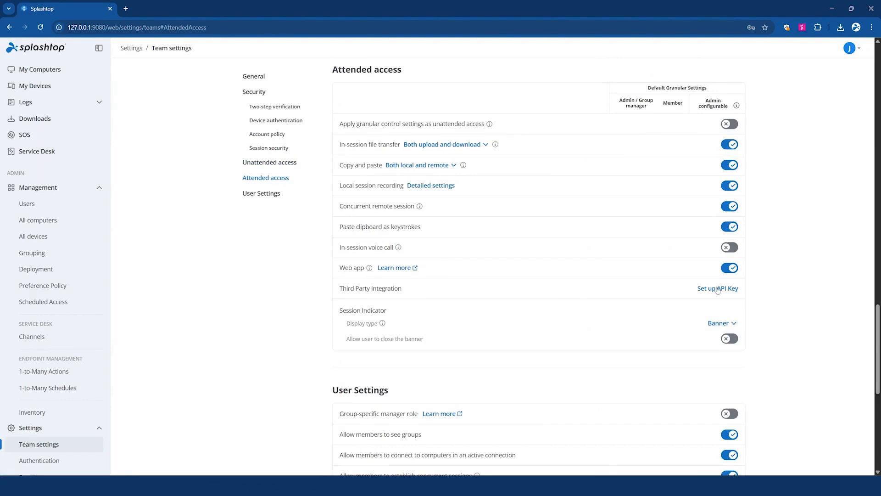
left_click(717, 288)
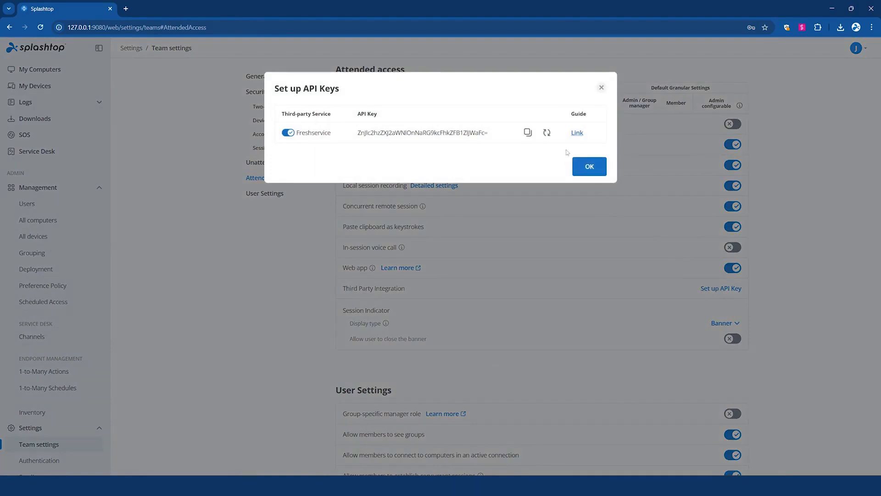
left_click(601, 87)
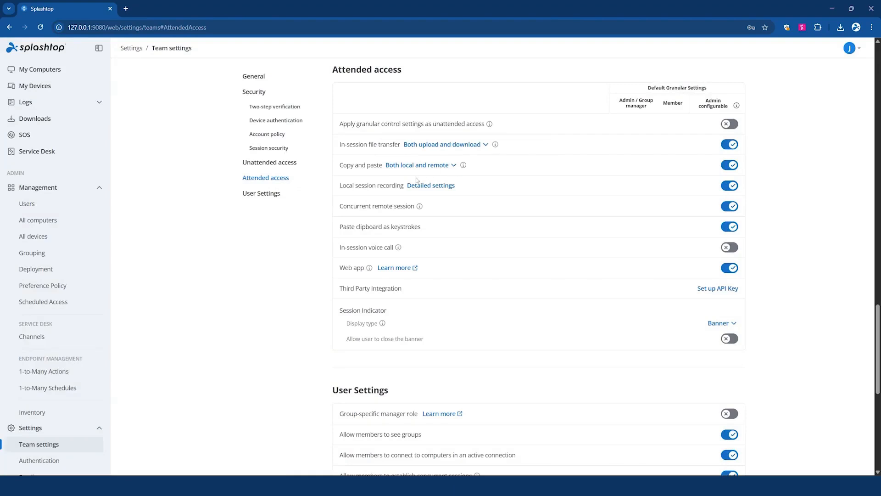
Step: Review the Authentication page's Single Sign-On and AD Authentication tabs
scroll(54, 375, "down", 2)
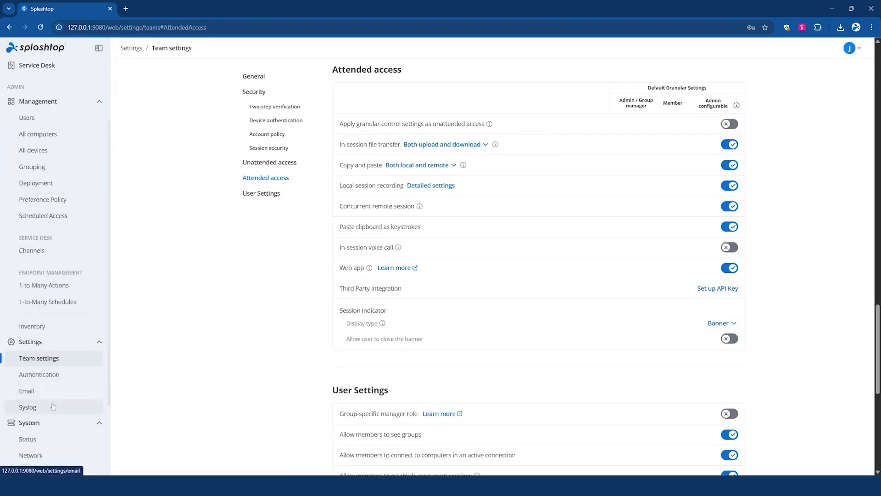
left_click(55, 375)
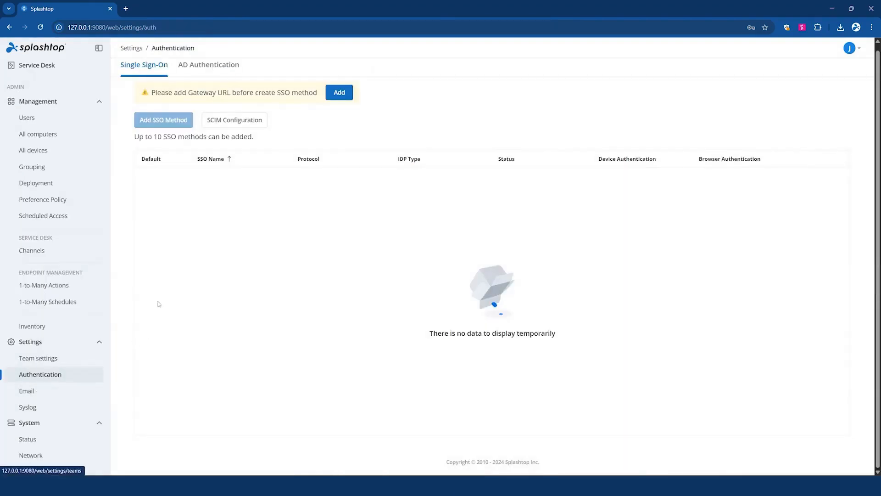
left_click(218, 74)
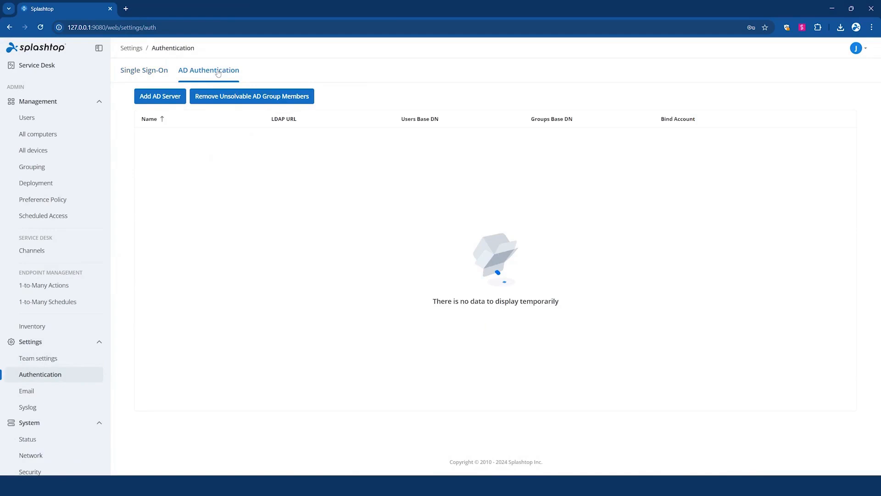
Step: Open the Add Syslog Server form from the Syslog settings and look through its fields
left_click(49, 413)
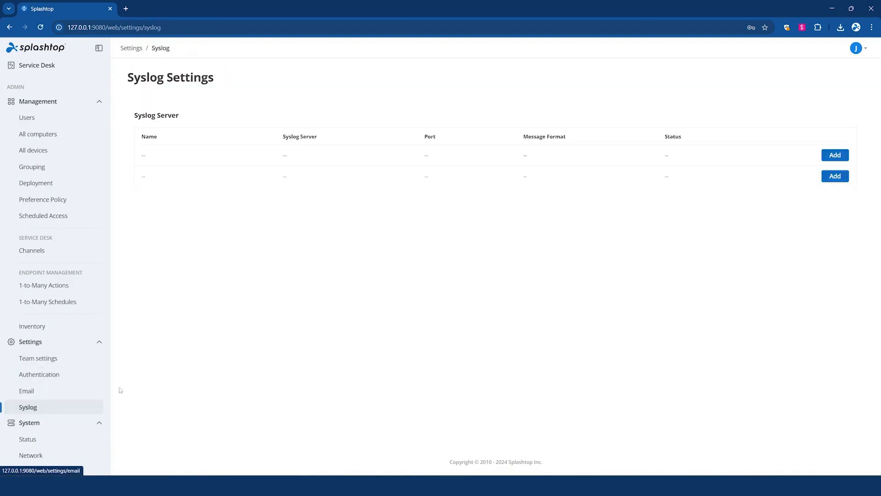
left_click(824, 177)
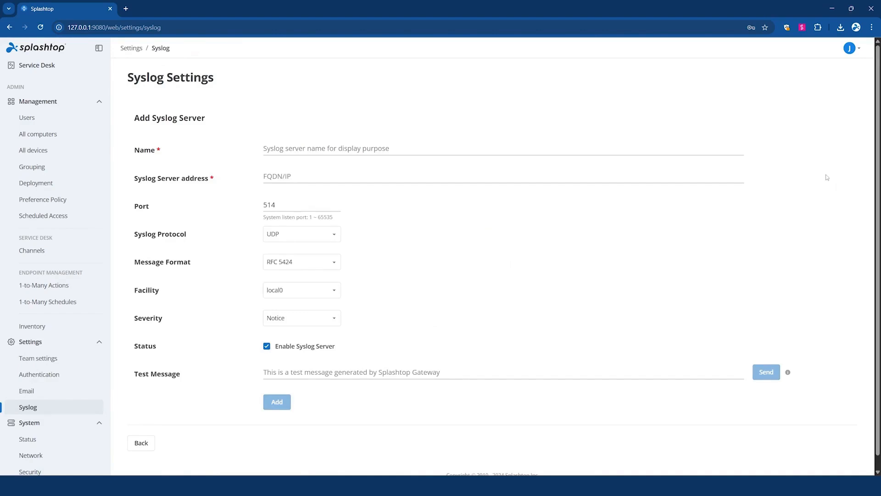
scroll(79, 349, "down", 1)
scroll(79, 349, "down", 2)
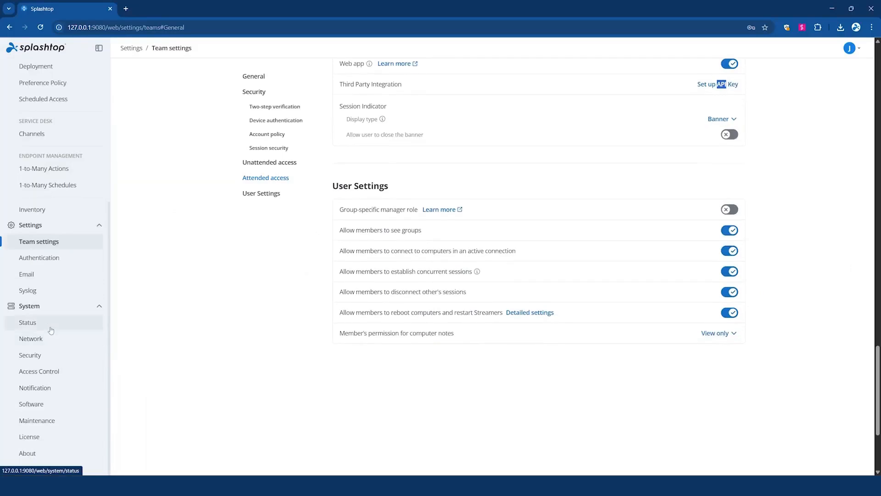
Step: Review the System Status, Network, Security and Access Control pages
left_click(51, 330)
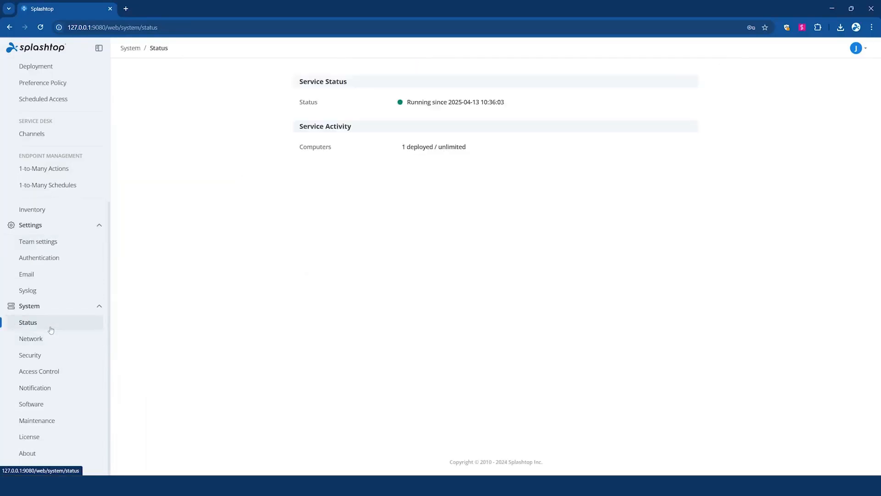
left_click(31, 339)
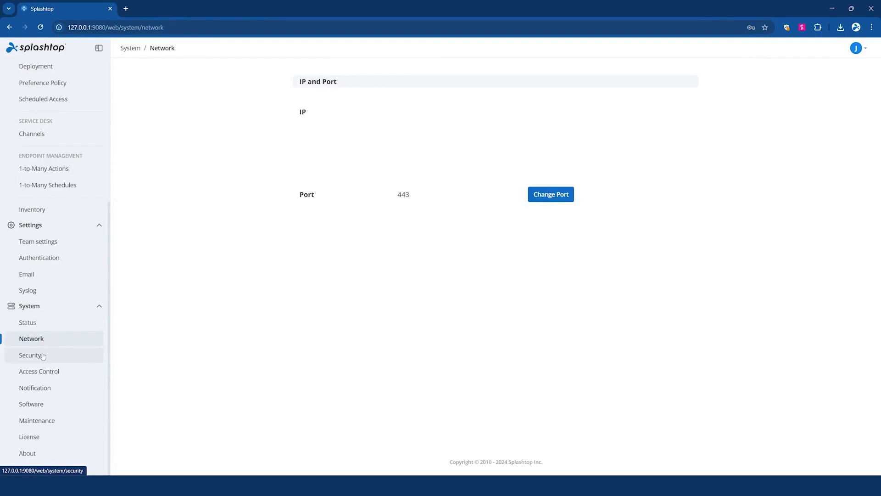
left_click(31, 355)
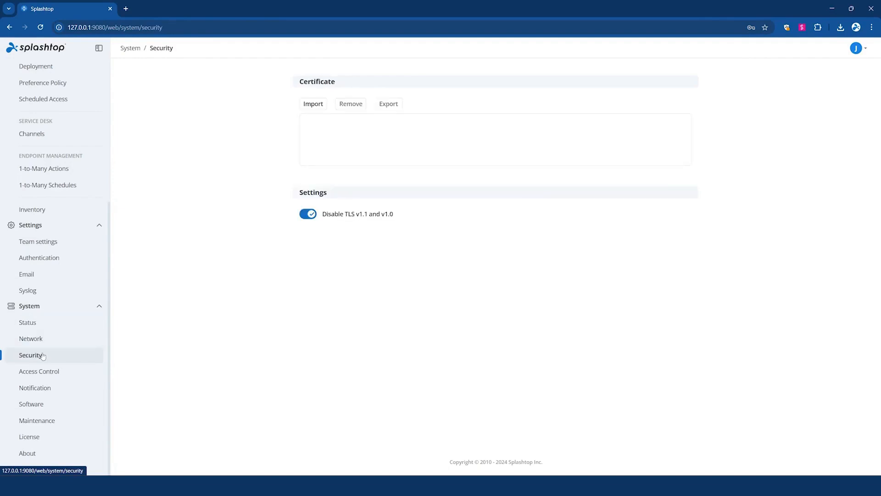
left_click(73, 376)
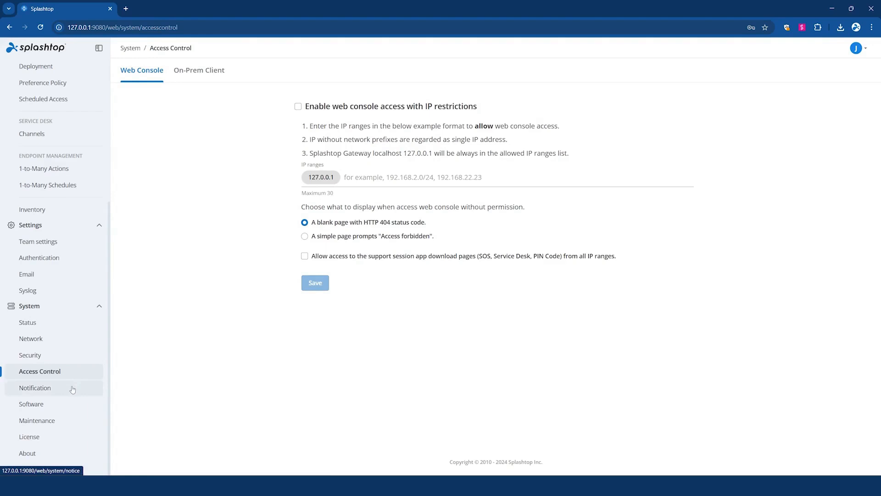
Step: Enable a system notification reading 'There will be weekly reboots scheduled for Sunday at 1:00AM PST.' and save it
left_click(72, 390)
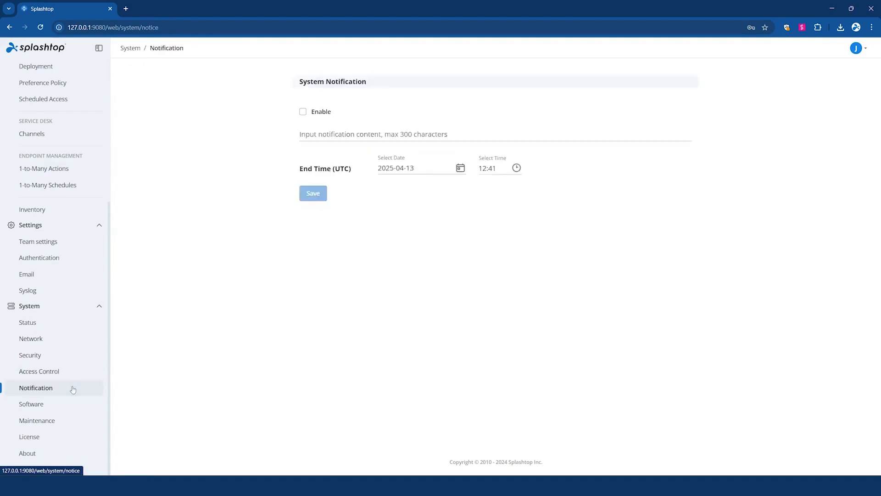
left_click(303, 111)
left_click(316, 136)
type("There will be weekly reboots scheduled for Sunday at 1:00AM PST.")
left_click(313, 194)
Step: Review the Software, Maintenance, License and About pages, then switch to the Splashtop On-Prem app
left_click(45, 405)
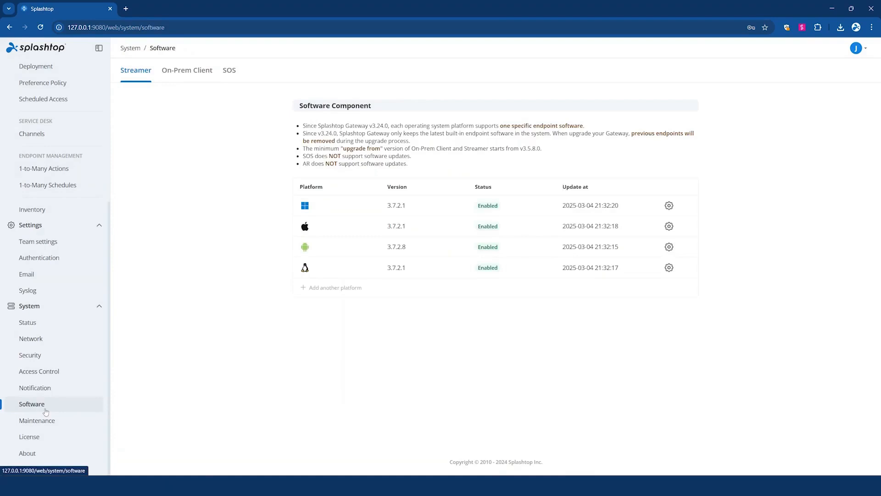
left_click(76, 420)
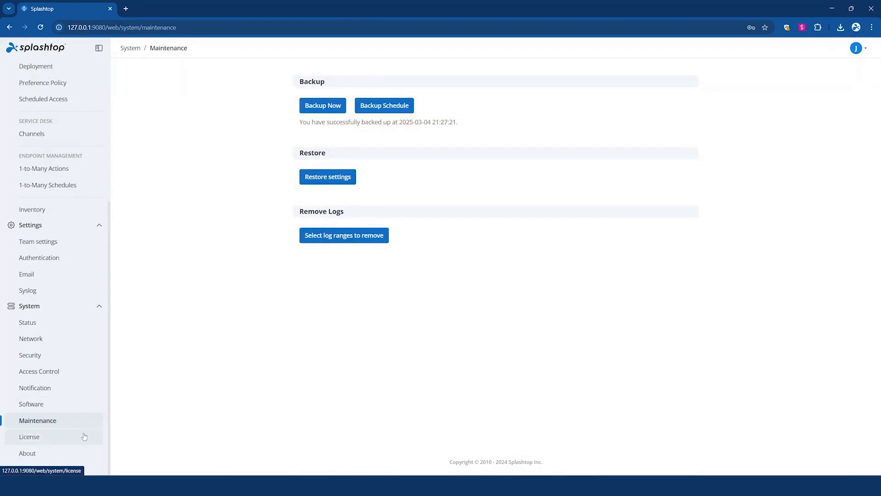
left_click(84, 436)
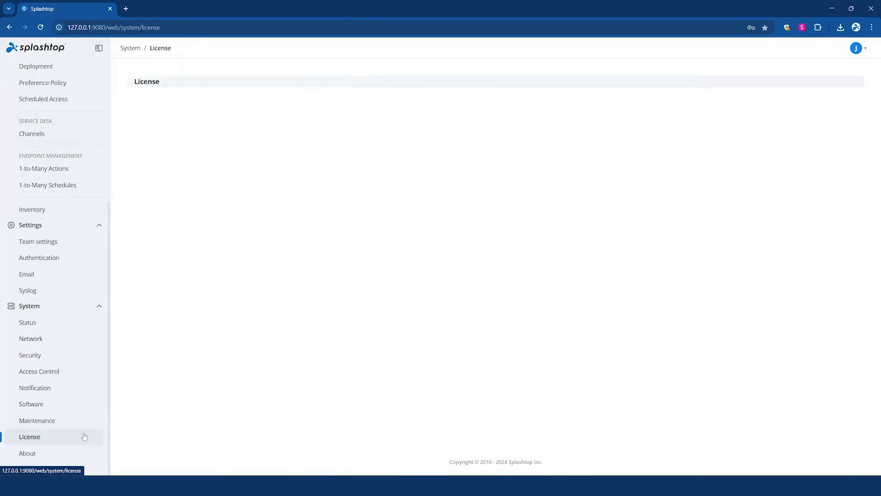
left_click(90, 457)
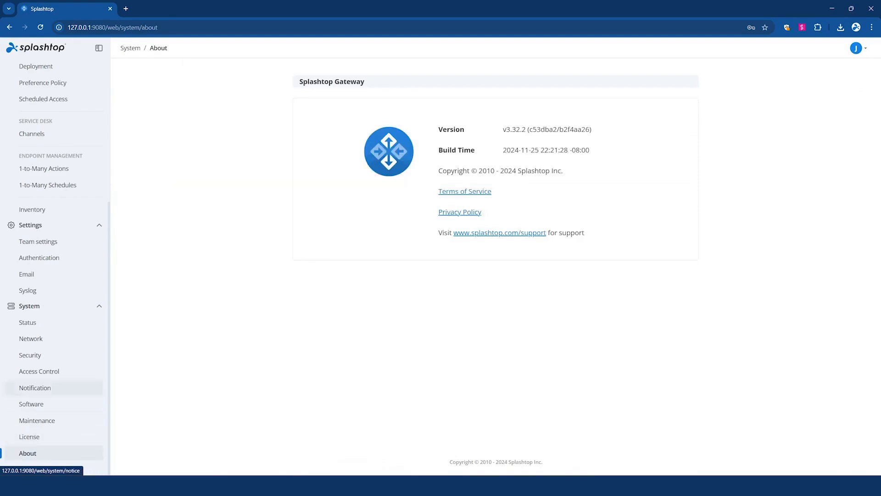
key("alt+Tab")
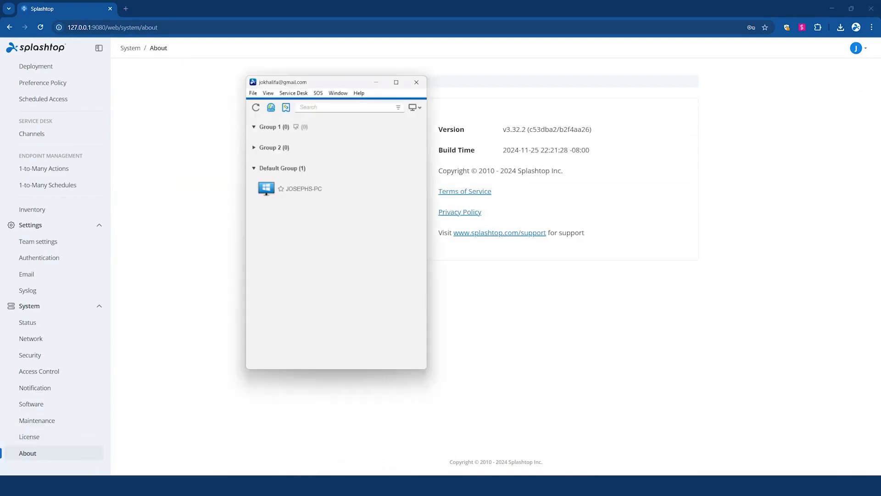